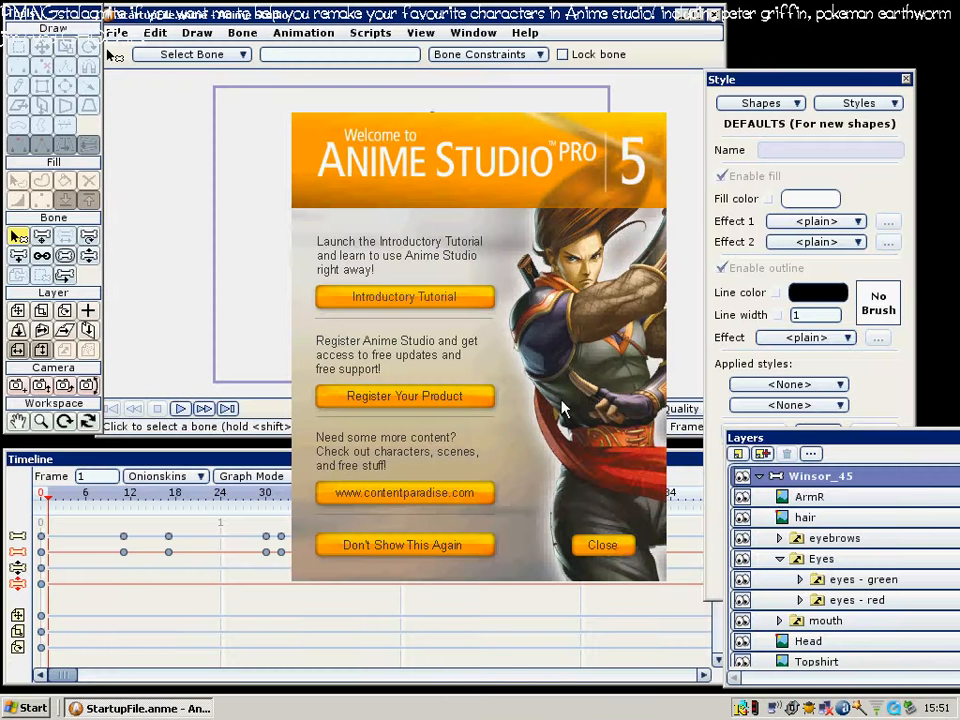
Dismiss the welcome screen and create a new blank project
click(603, 545)
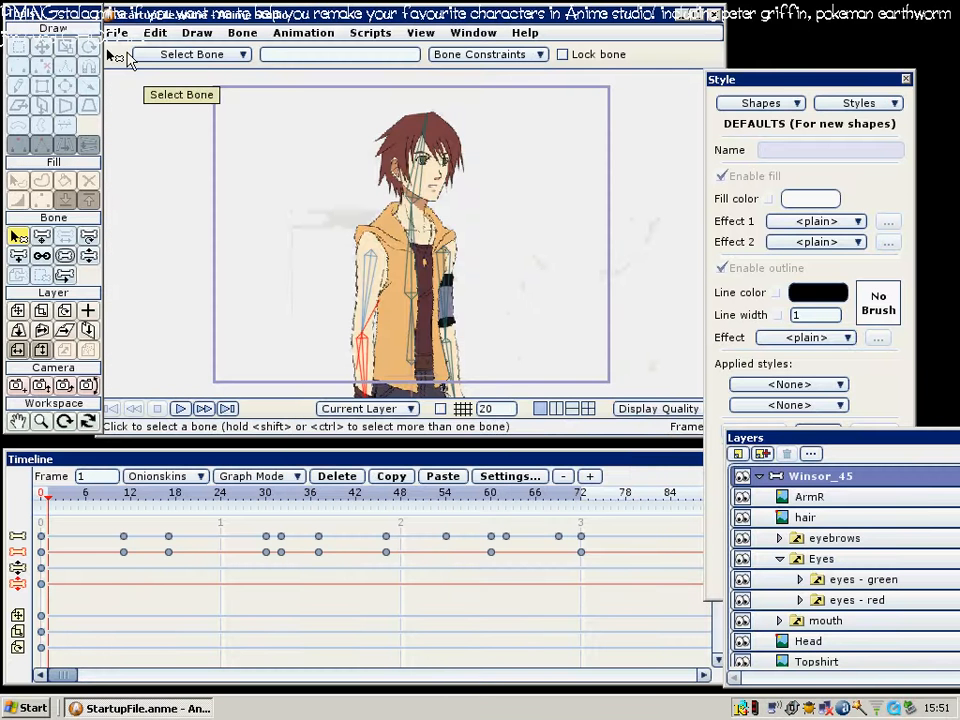
click(116, 32)
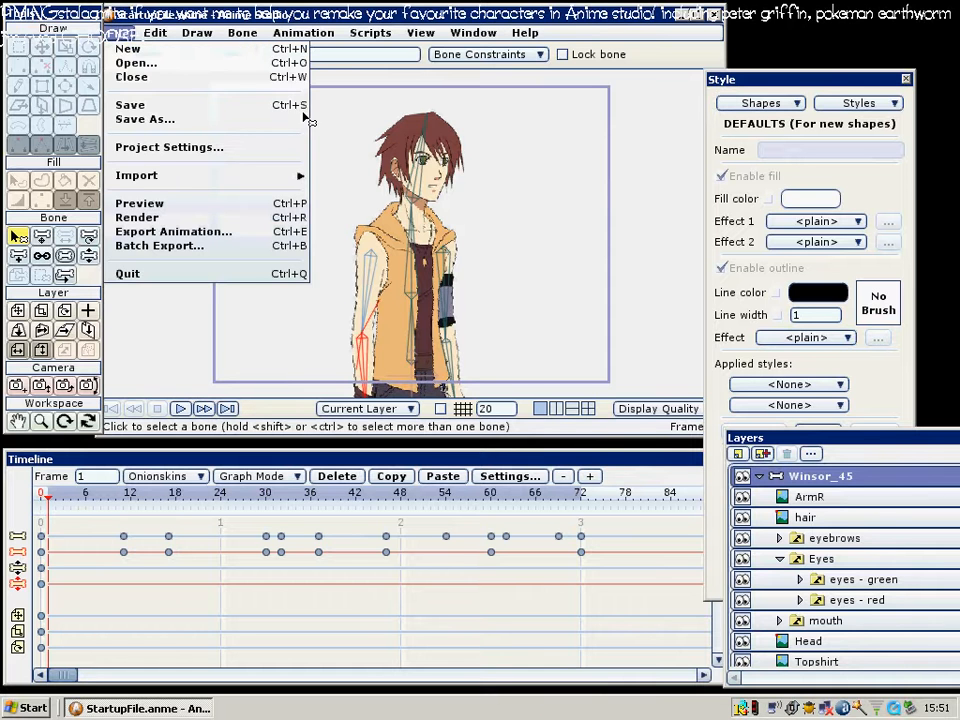
click(134, 49)
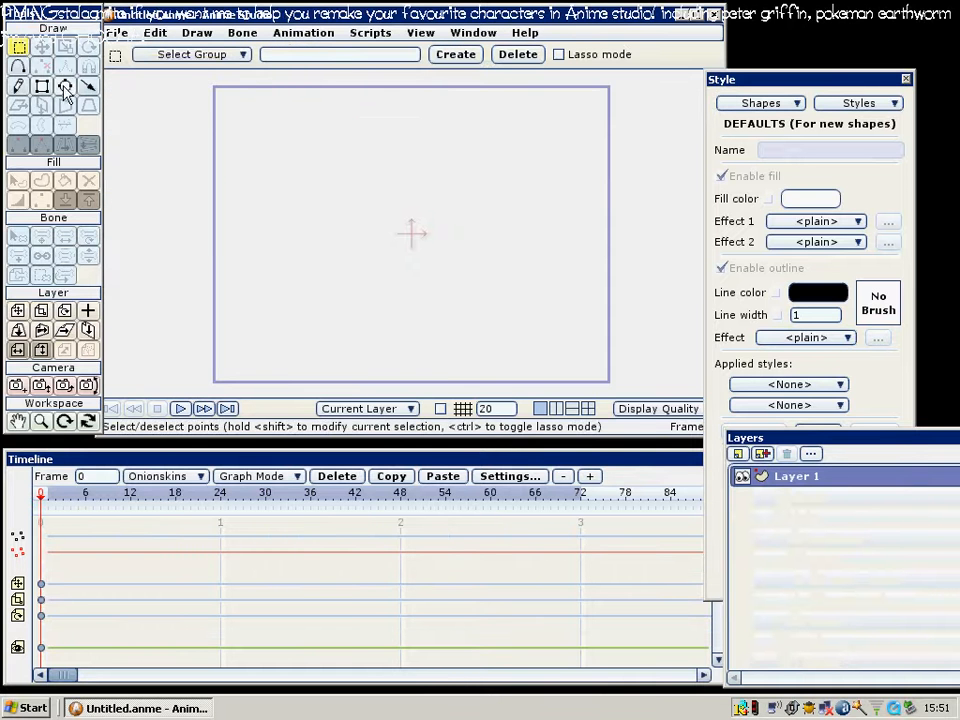
Draw a large white circle for the eyeball with the Oval tool and set the line width of its points to 0
click(64, 85)
click(903, 401)
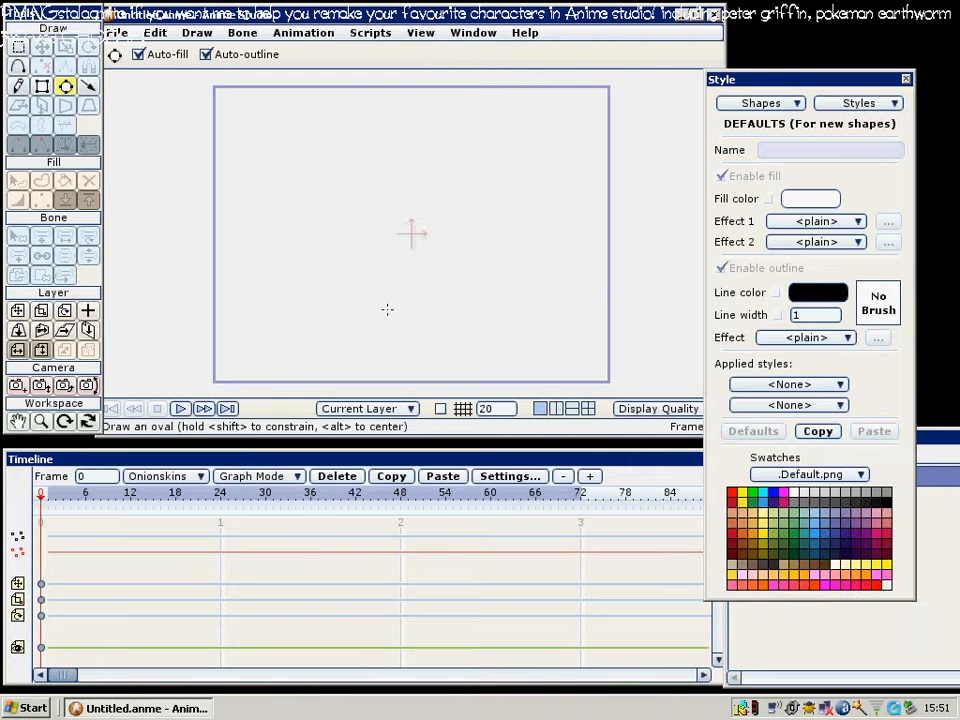
scroll(355, 277, up, 2)
scroll(370, 262, down, 4)
scroll(283, 211, up, 2)
drag(237, 95, 474, 268)
key(w)
drag(390, 221, 338, 231)
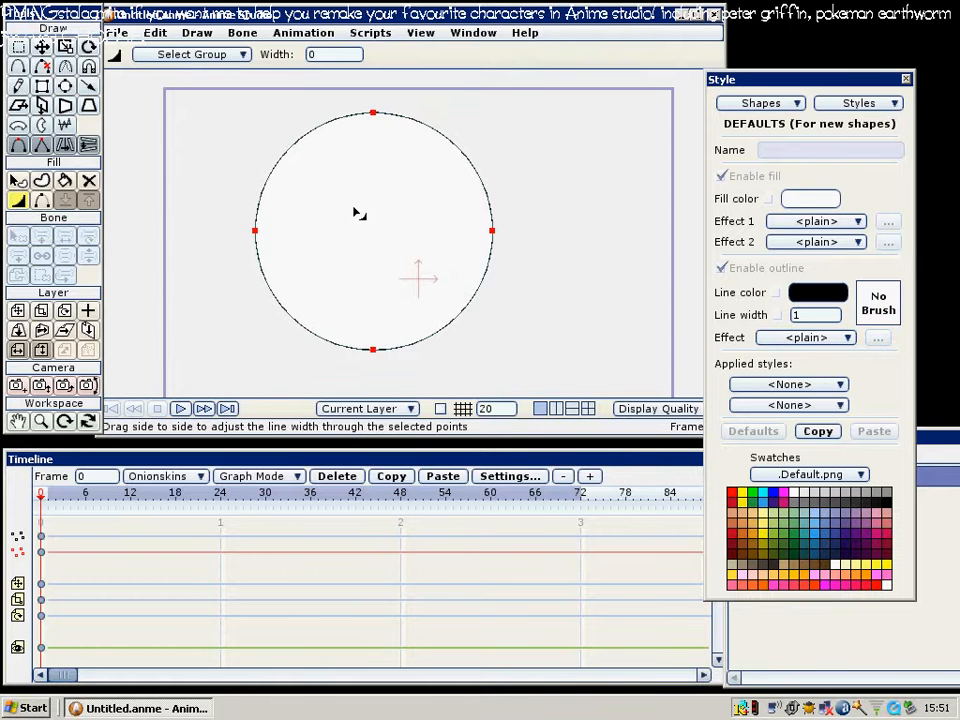
Try thicker outlines on the white circle and compare them in rendered previews, returning the line width to 0
drag(356, 212, 400, 211)
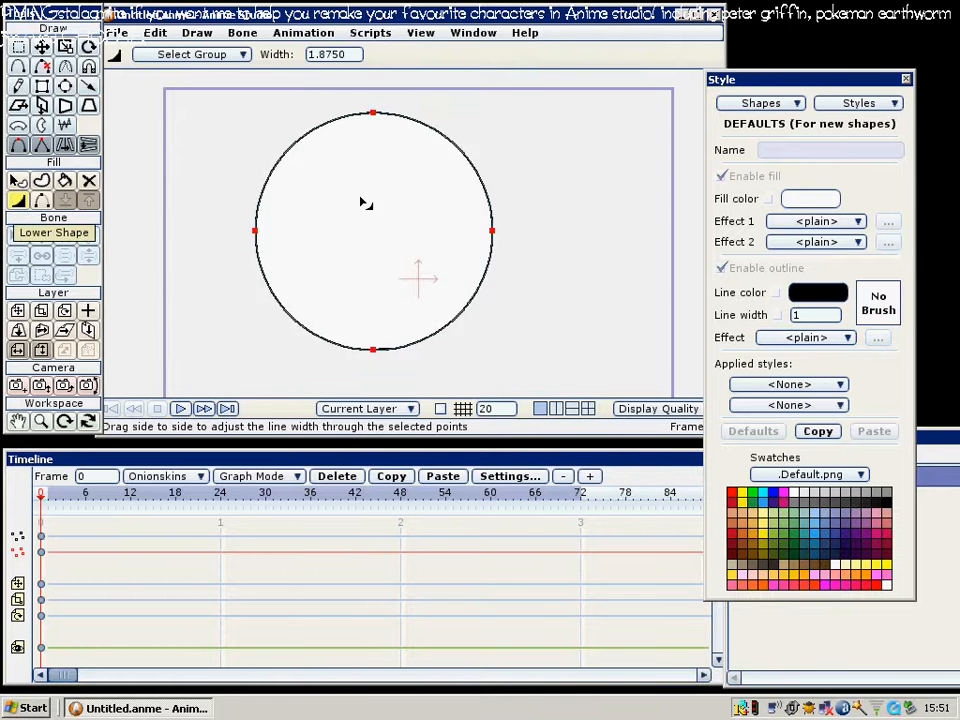
key(ctrl+r)
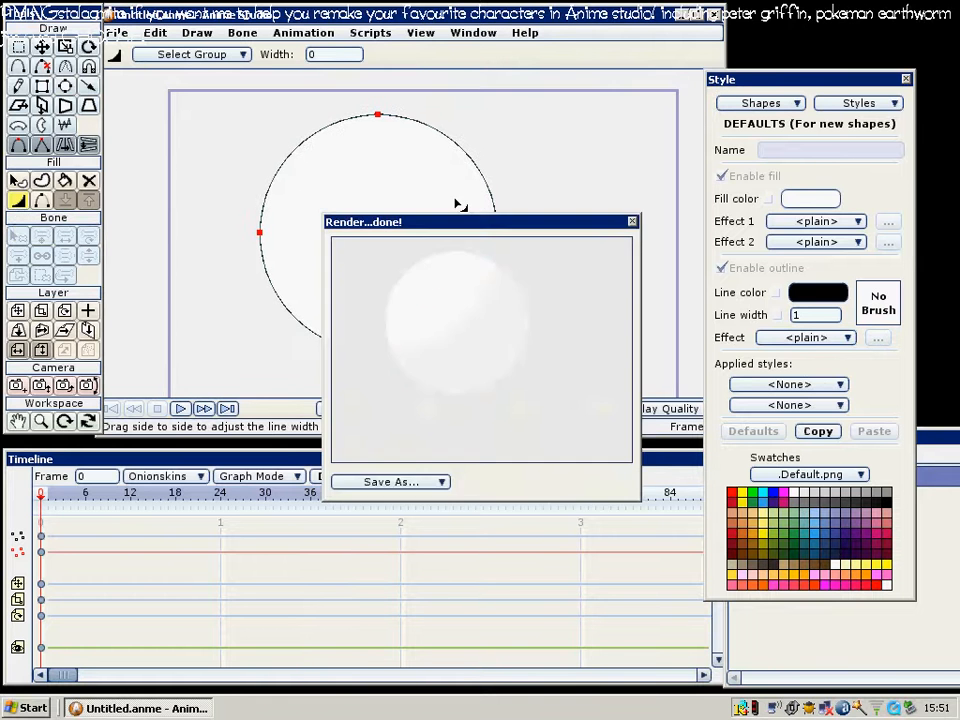
click(632, 222)
drag(405, 225, 504, 251)
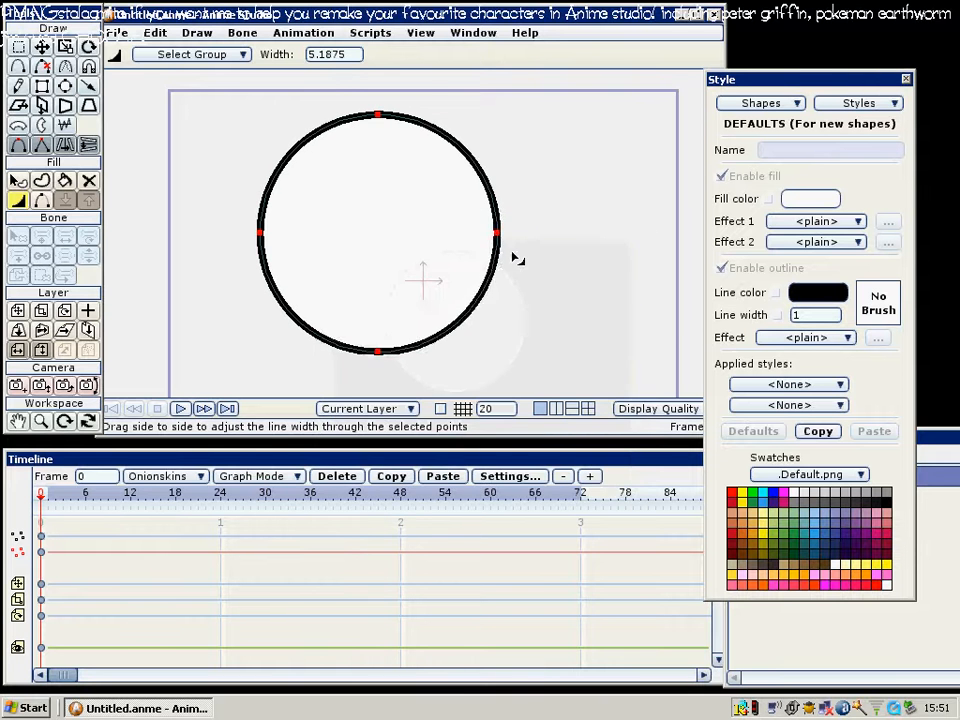
key(ctrl+r)
click(632, 222)
drag(259, 250, 12, 238)
Draw a dark blue circle for the iris, remove its outline width and centre it inside the white circle
scroll(314, 238, up, 1)
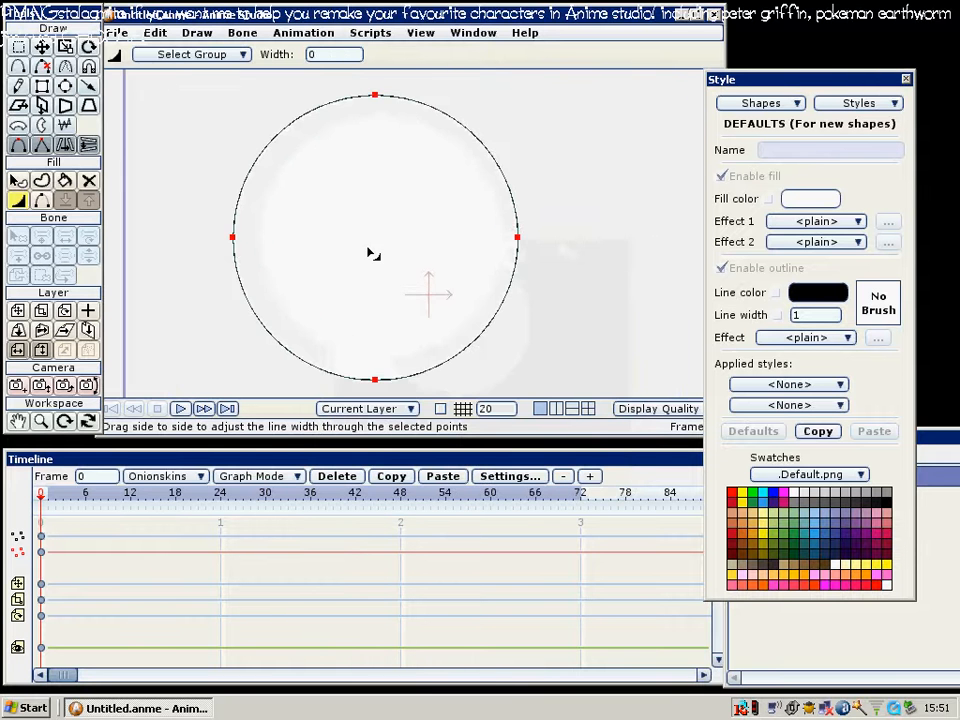
click(65, 86)
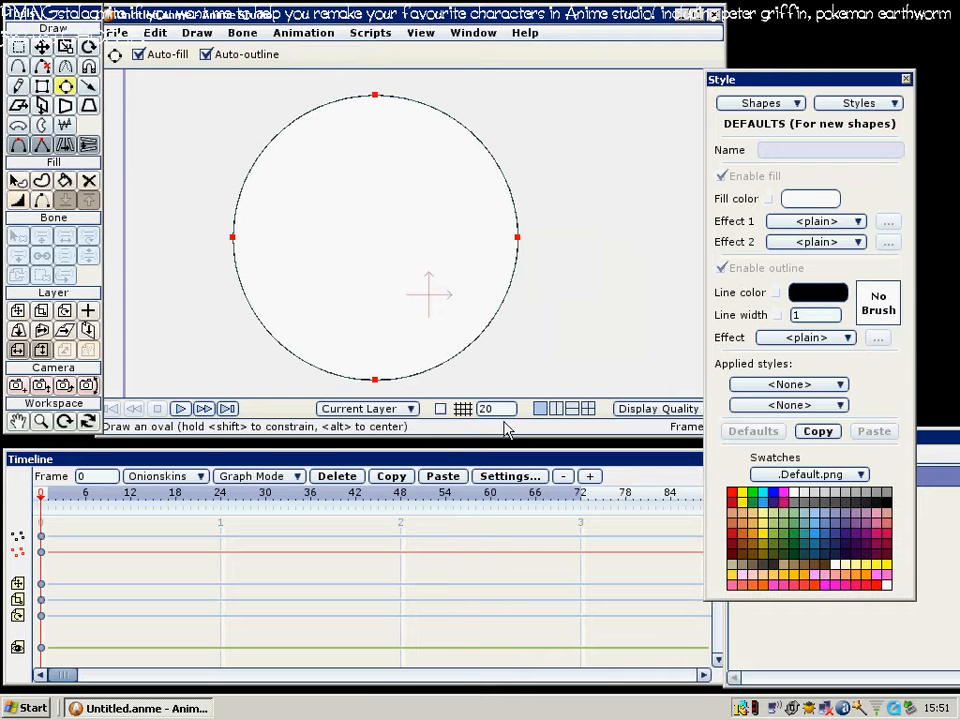
click(836, 549)
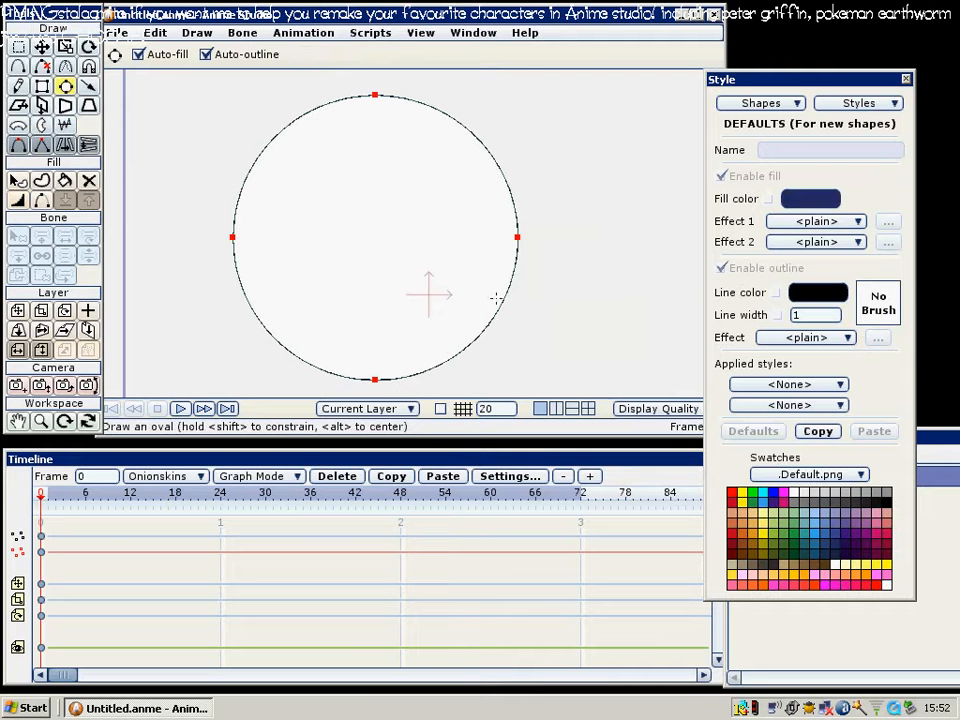
scroll(461, 257, up, 3)
drag(245, 132, 374, 262)
drag(441, 304, 475, 330)
click(18, 200)
key(t)
drag(356, 232, 375, 218)
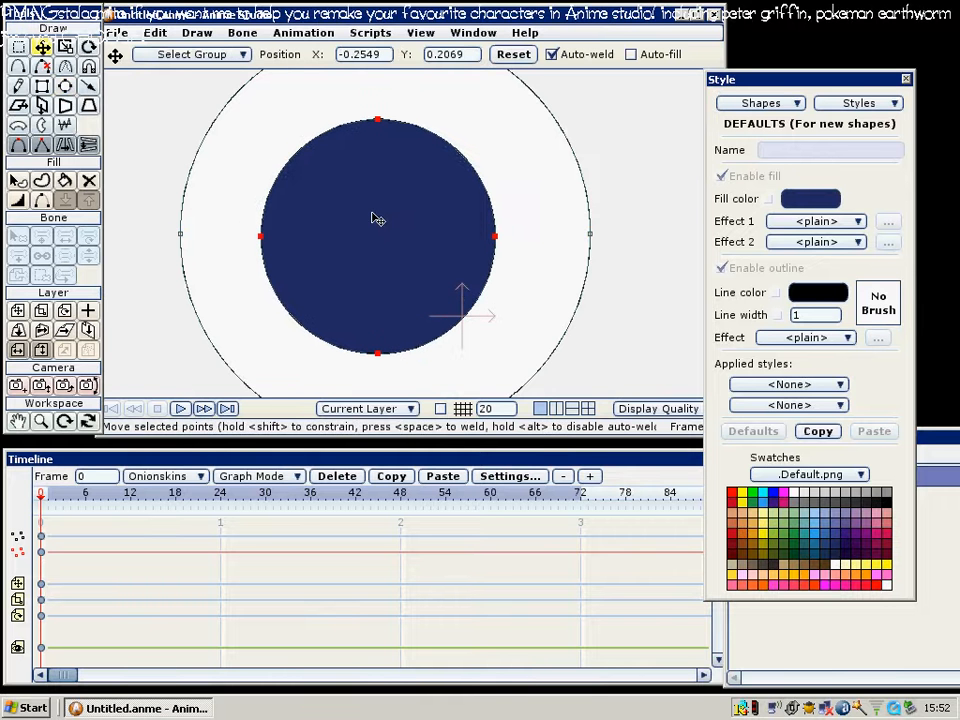
Scale a copy of the dark blue circle down about its centre and fill it as a shape in lighter indigo blue
key(s)
drag(493, 349, 468, 316)
key(u)
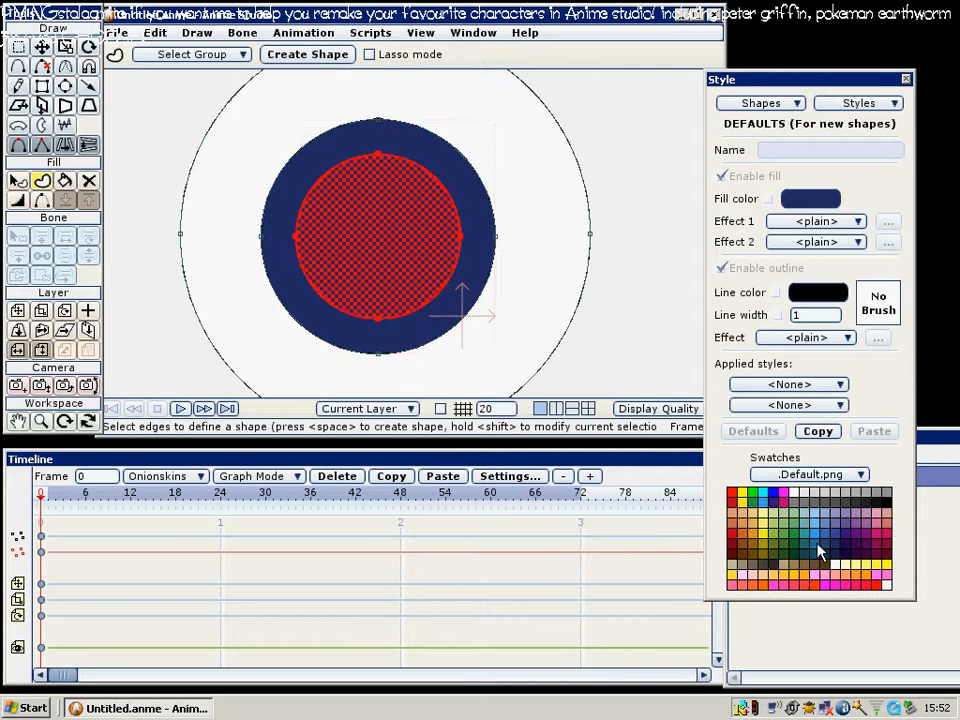
click(835, 546)
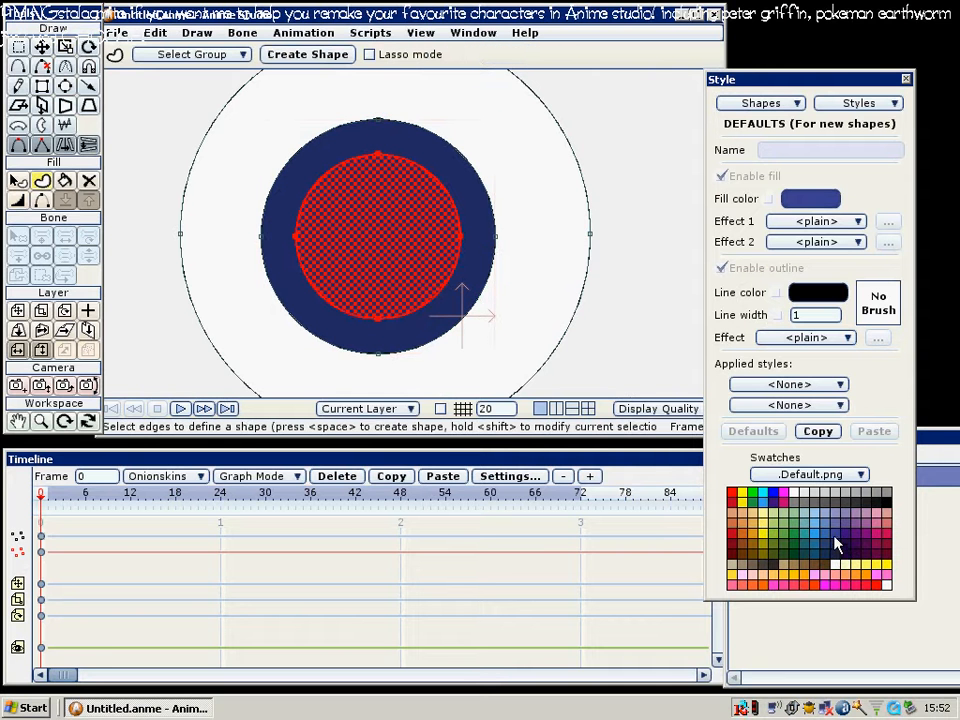
key(space)
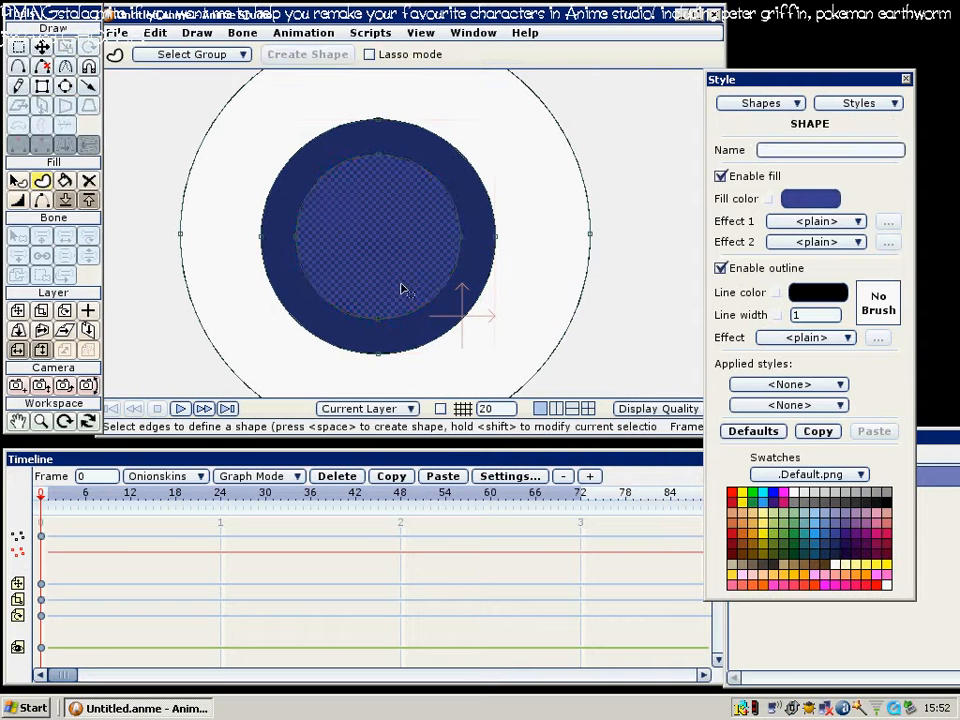
Scale a copy of the indigo circle down about its centre and fill it as a shape in brighter medium blue
key(g)
key(t)
key(s)
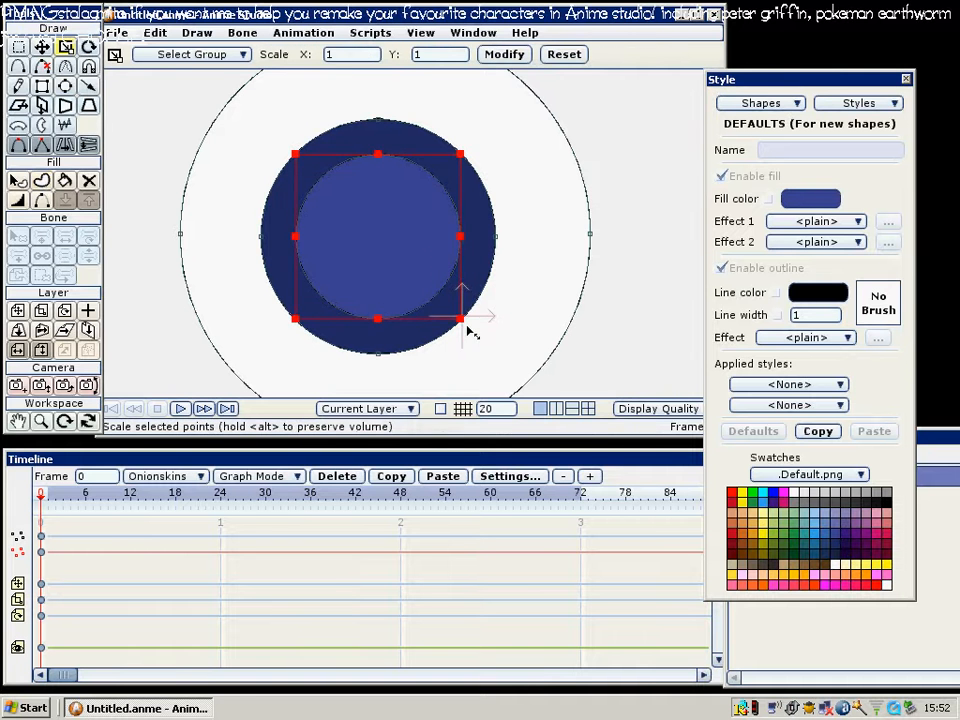
drag(460, 317, 435, 292)
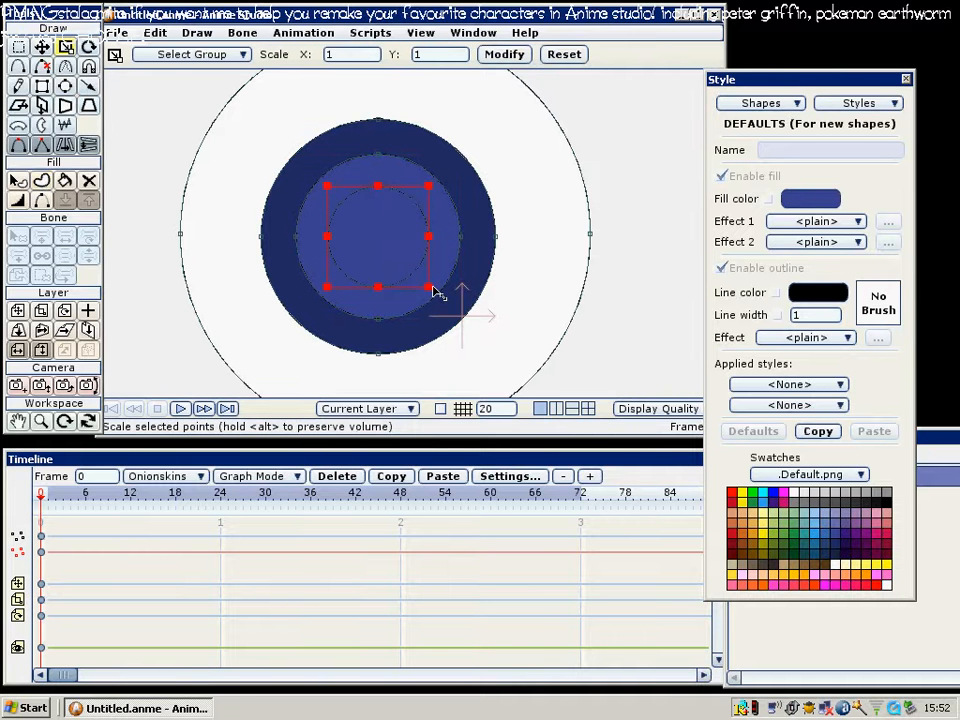
key(u)
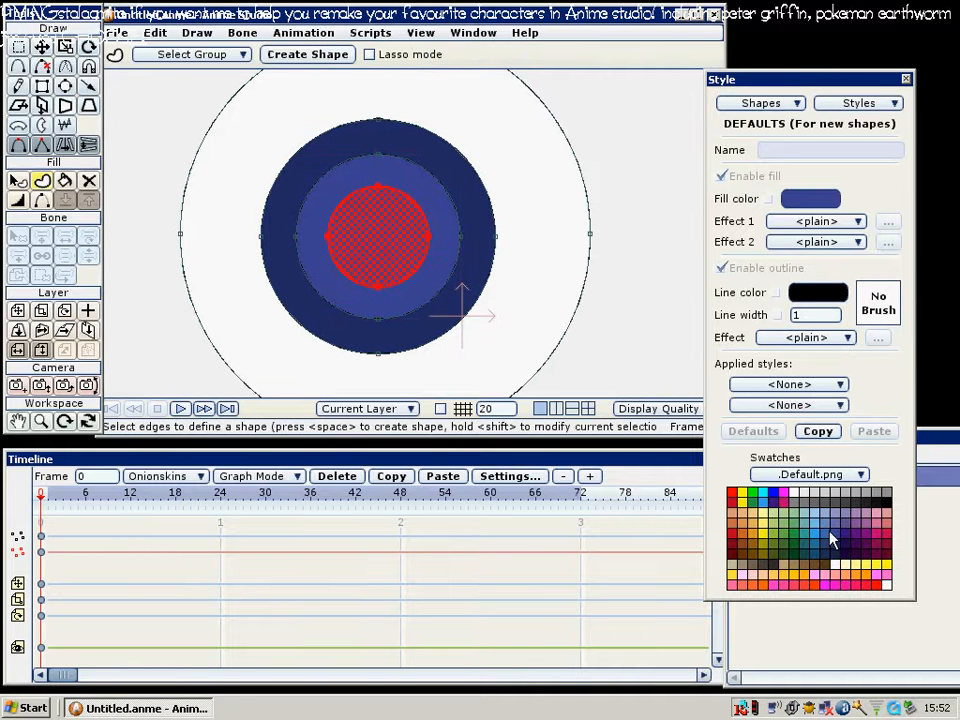
key(space)
Draw a black pupil circle with no outline width and centre it inside the innermost blue circle
scroll(422, 330, up, 3)
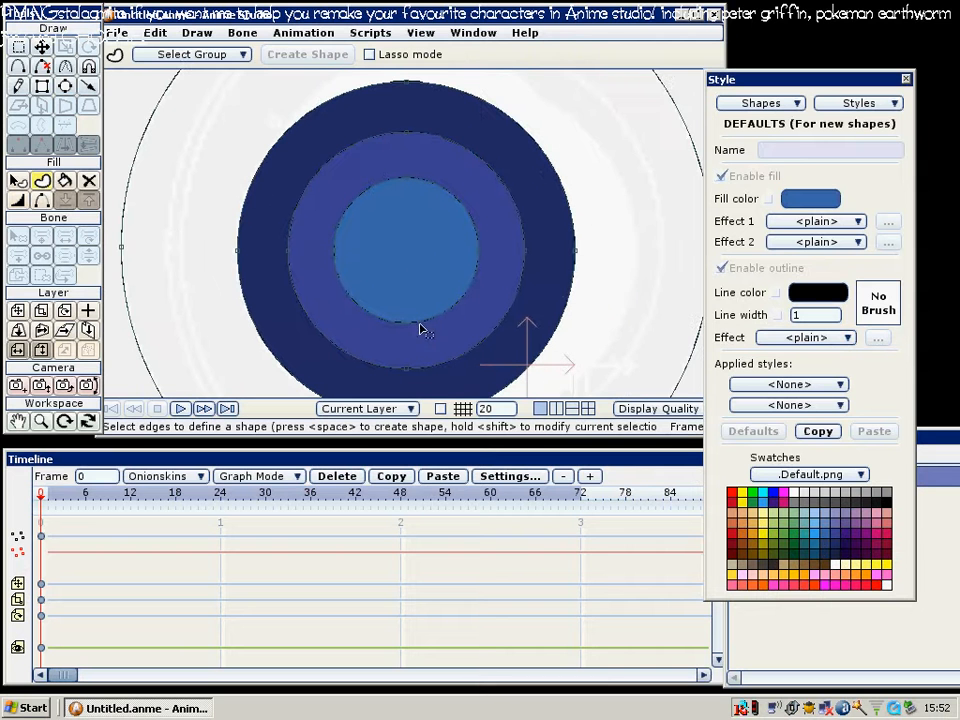
key(g)
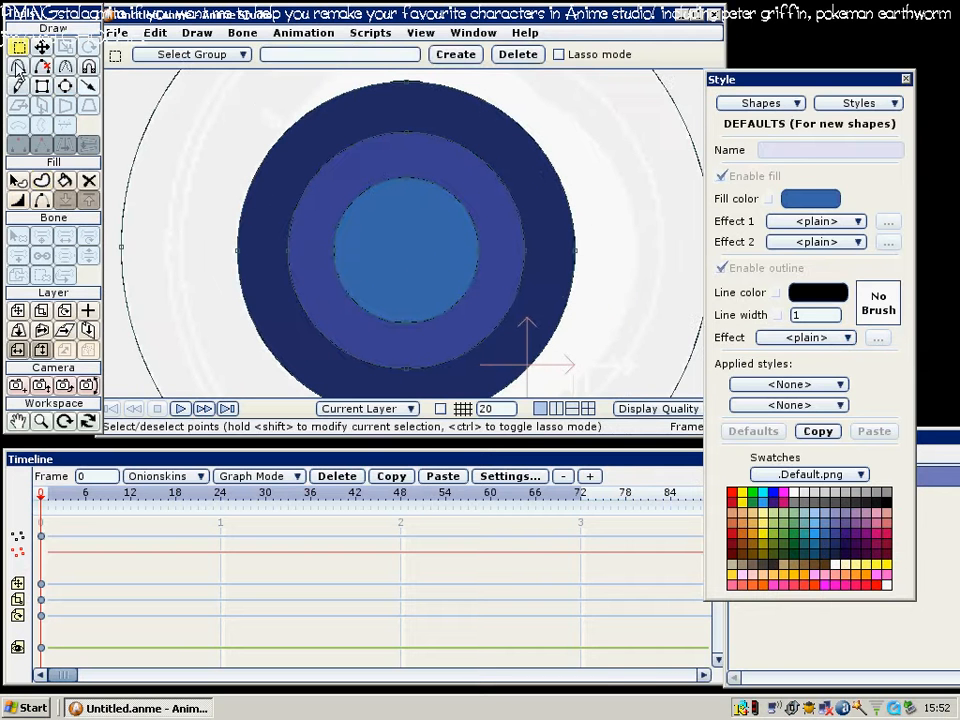
click(64, 87)
click(884, 501)
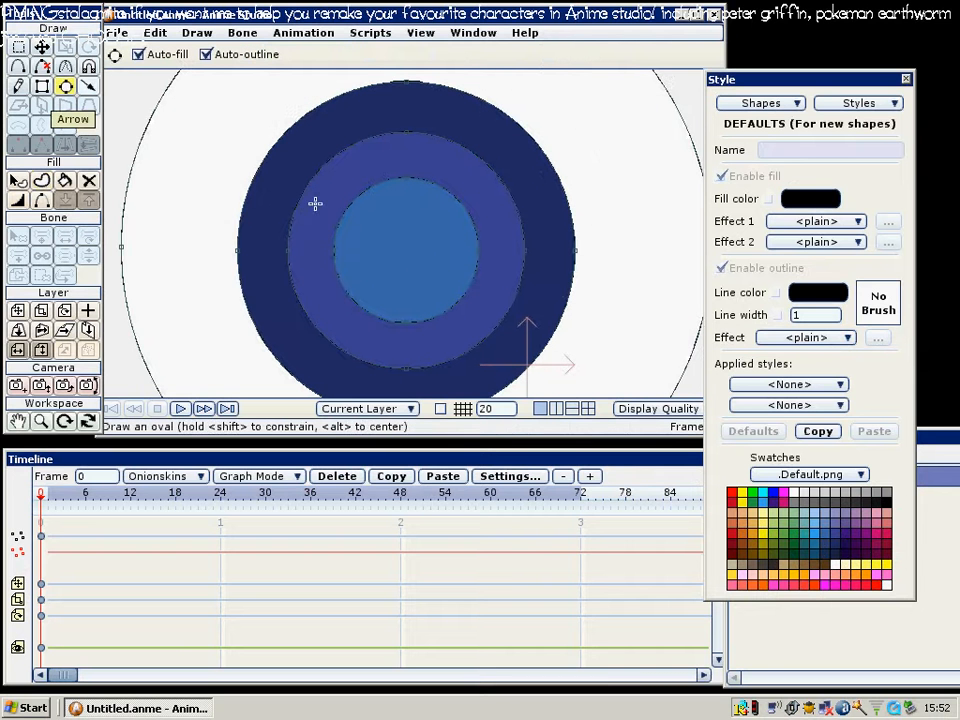
drag(351, 209, 458, 299)
key(w)
key(t)
drag(401, 268, 406, 261)
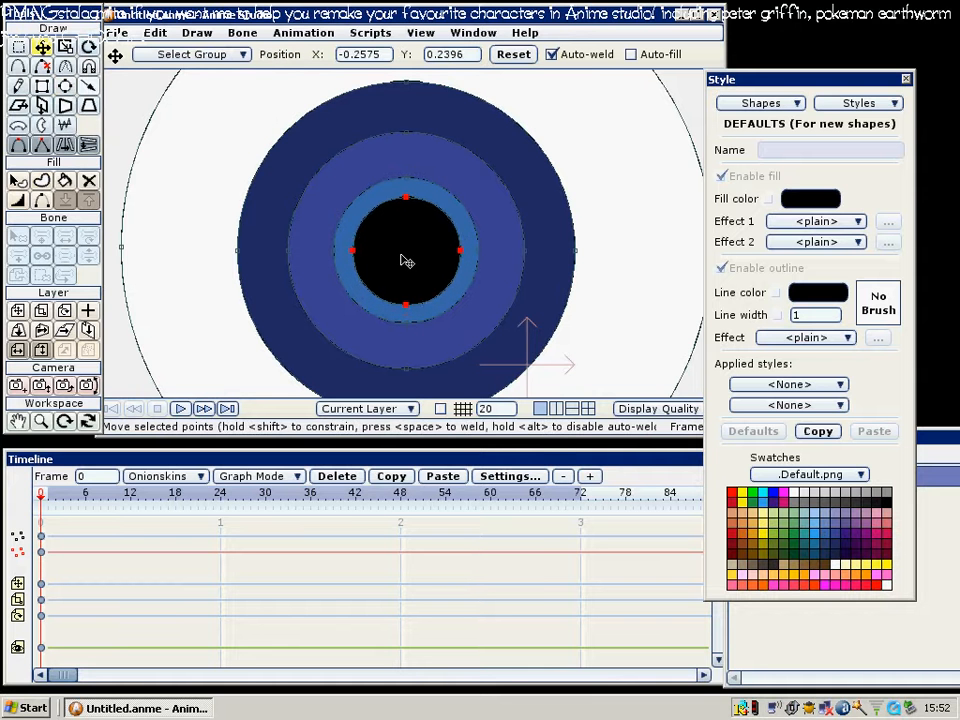
Draw a white highlight circle with no outline width over the iris's upper-right part and preview it in a render
scroll(408, 256, down, 1)
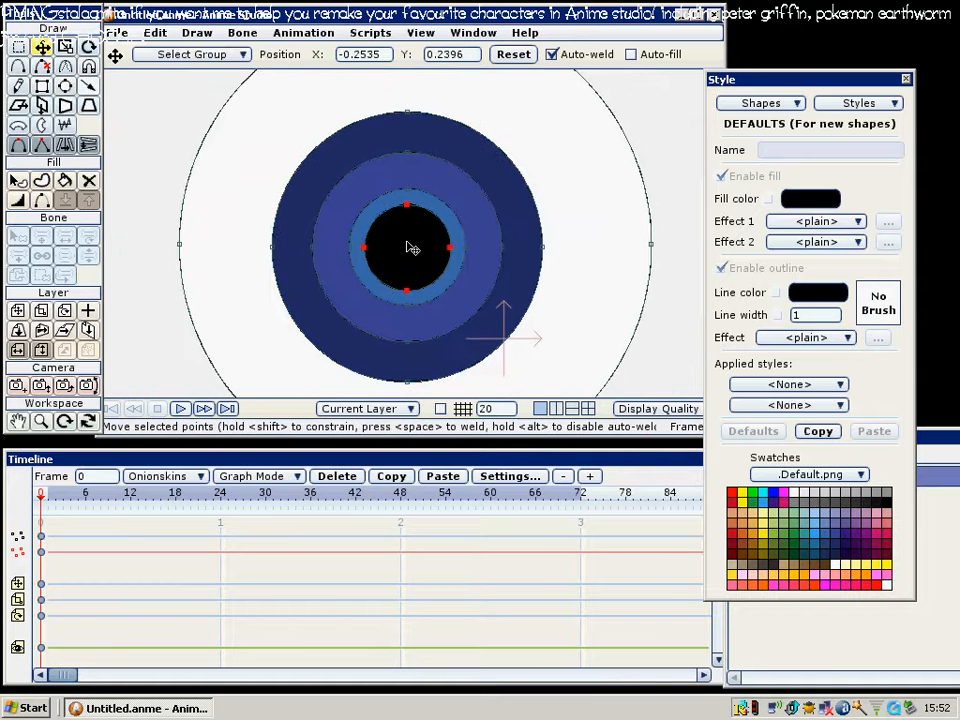
click(65, 86)
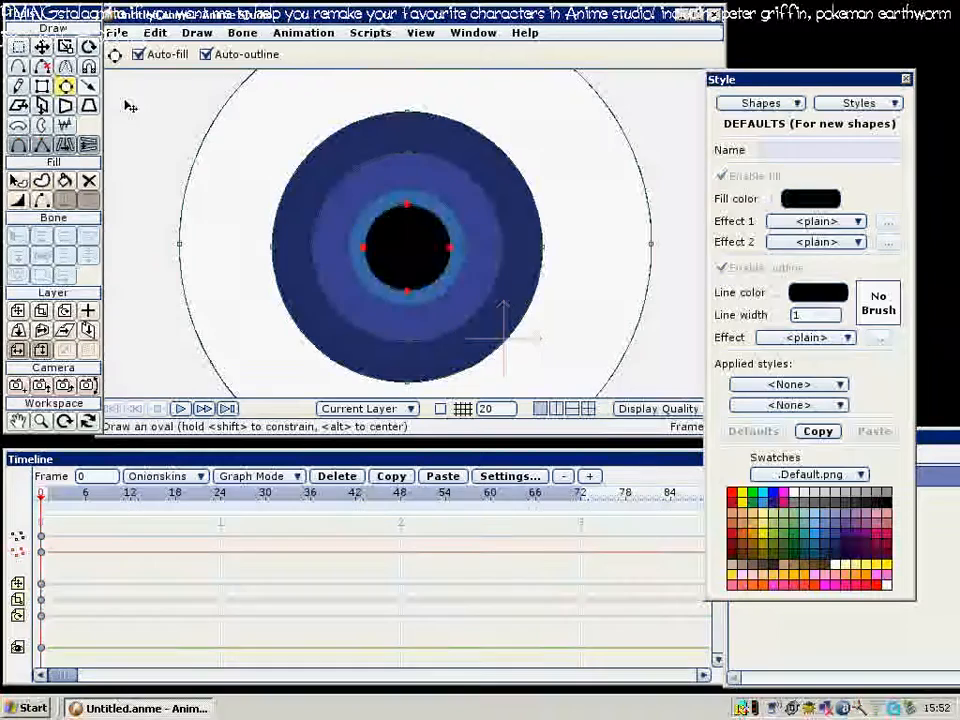
click(784, 494)
scroll(427, 202, down, 1)
mouse_move(362, 150)
mouse_down()
mouse_move(508, 266)
mouse_move(487, 262)
mouse_up()
key(w)
key(ctrl+r)
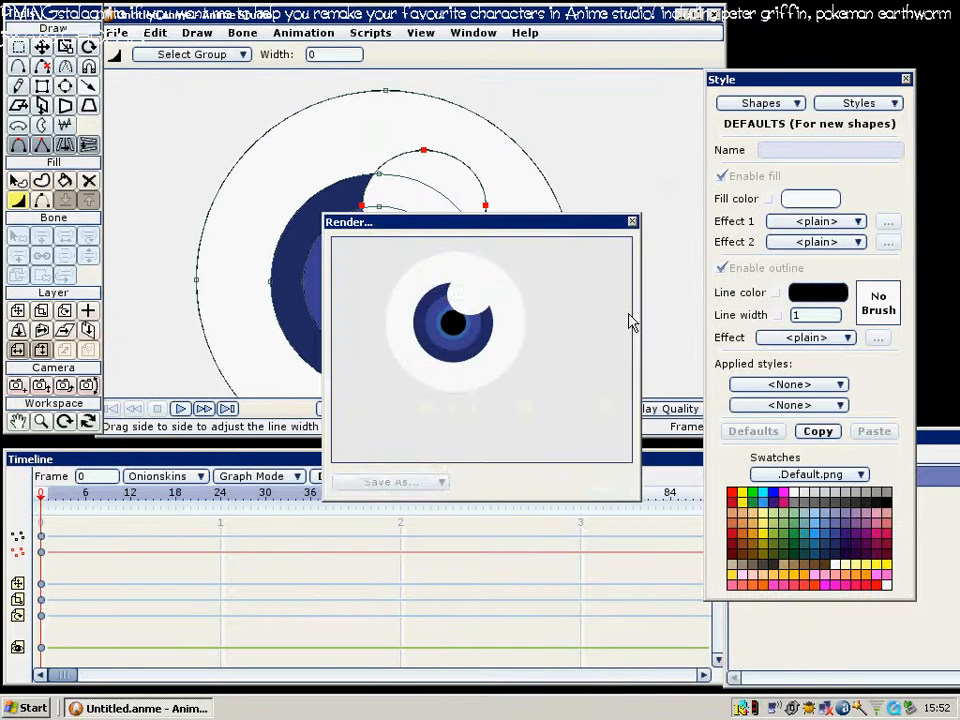
click(632, 221)
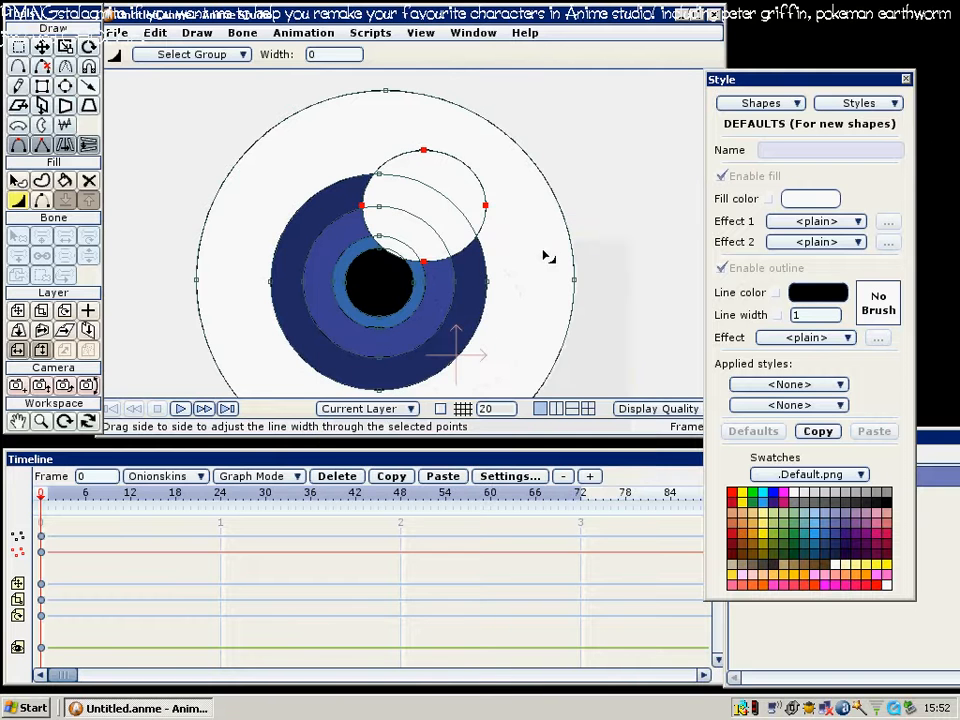
Reshape the white highlight into a tall crescent along the iris's right side by moving its points, and render a preview
scroll(437, 234, up, 1)
key(t)
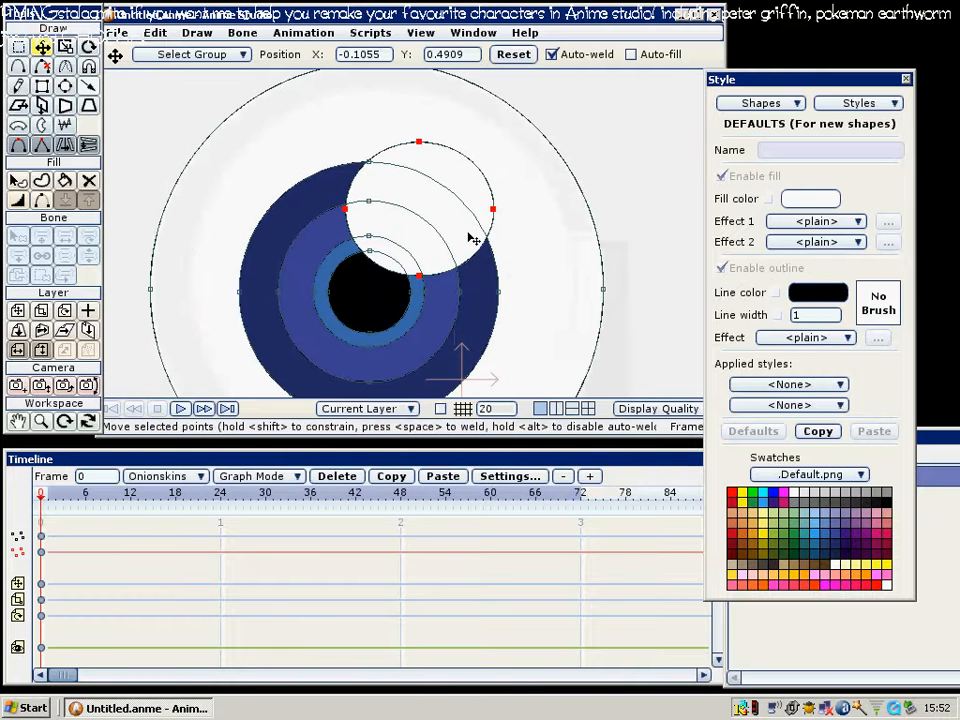
drag(450, 236, 643, 208)
key(g)
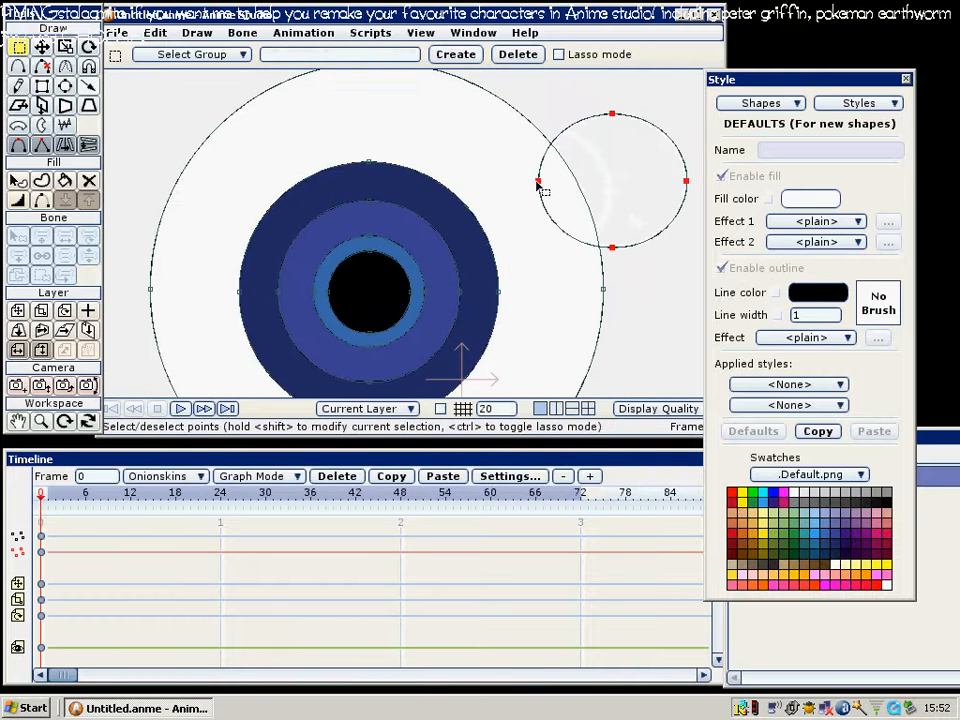
click(538, 184)
key(t)
mouse_move(542, 184)
mouse_down()
mouse_move(636, 186)
mouse_move(461, 307)
mouse_up()
key(ctrl+a)
key(g)
key(t)
drag(420, 347, 434, 382)
drag(417, 212, 416, 185)
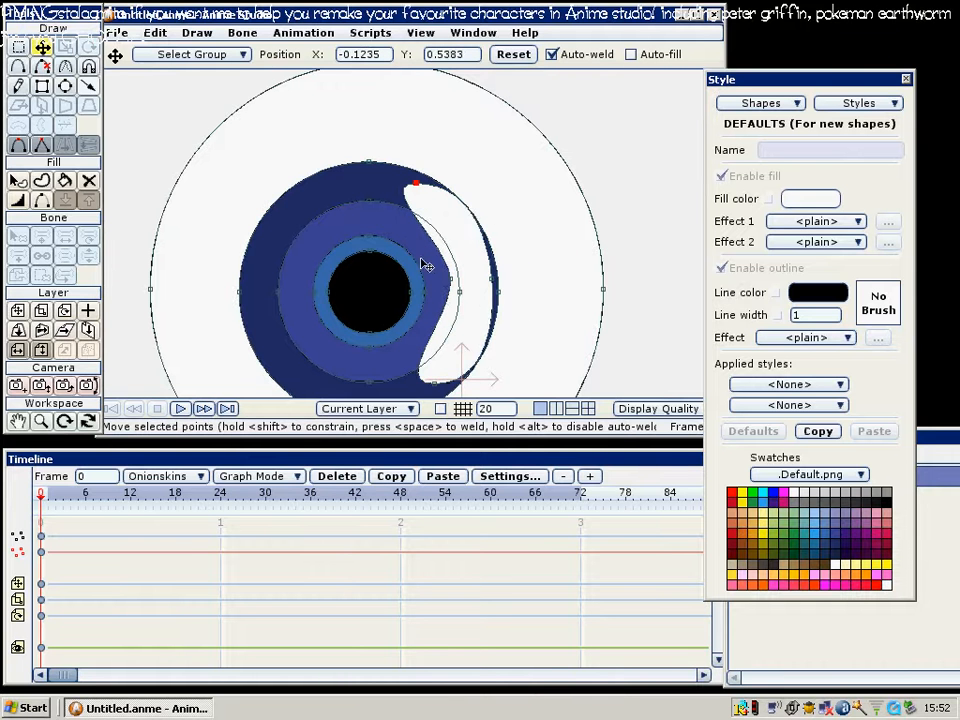
key(ctrl+r)
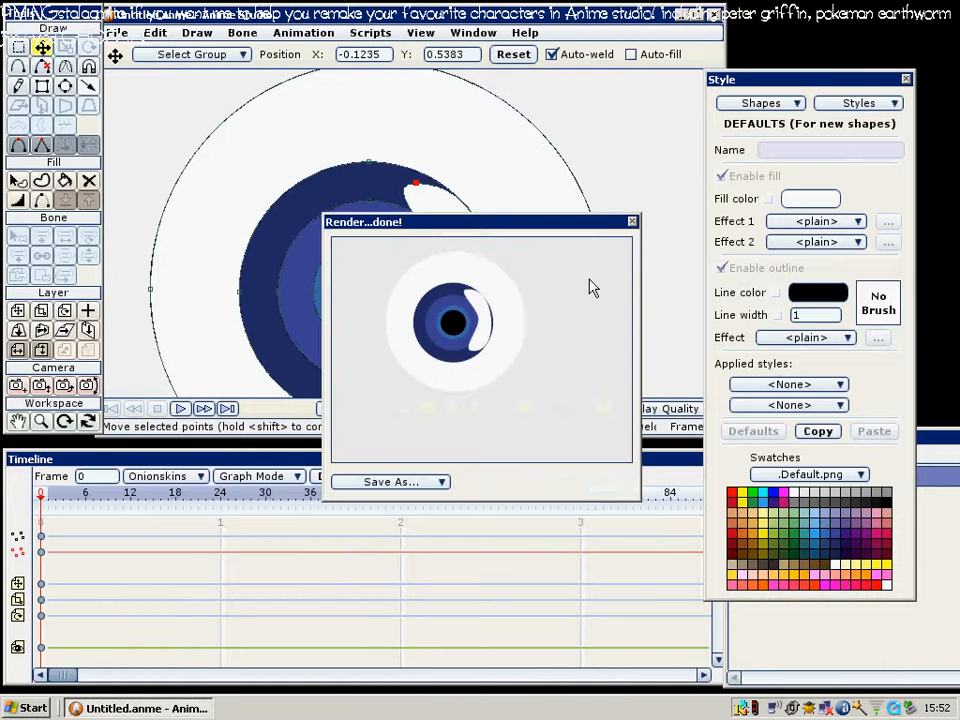
click(632, 222)
Delete the white crescent highlight from the iris
key(g)
click(467, 233)
key(Delete)
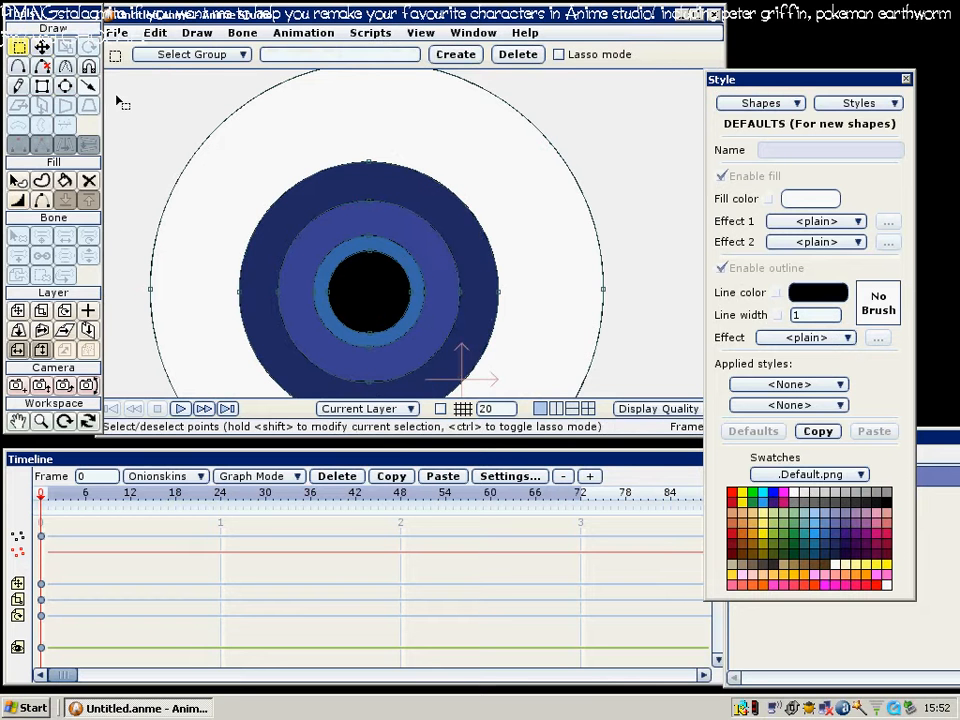
Give new oval shapes a Soft Edge fill effect with a blur radius of 10
click(66, 87)
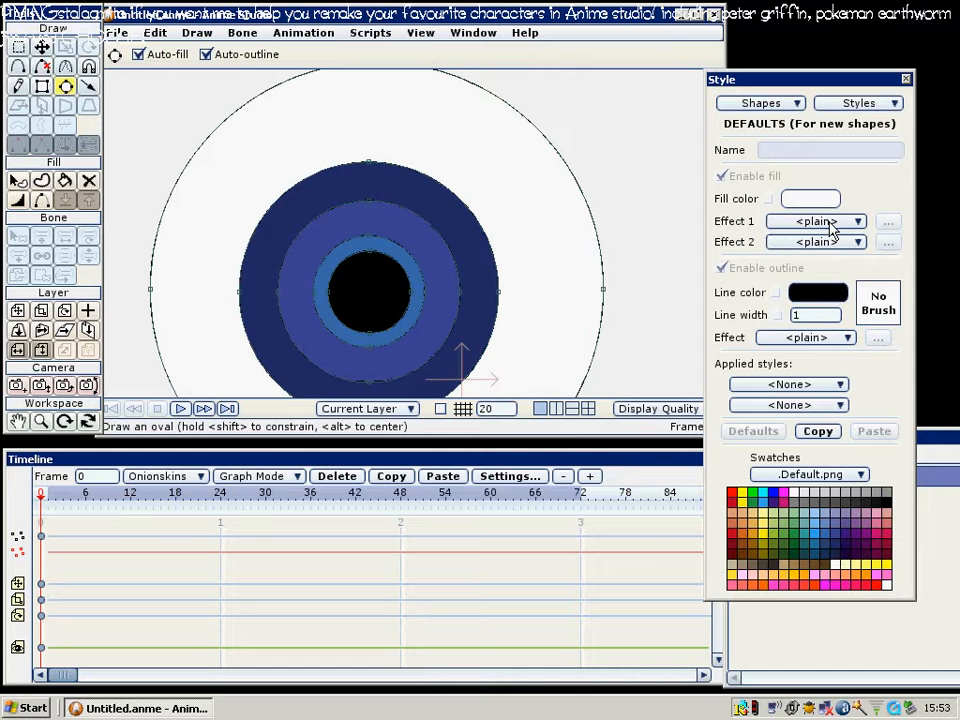
click(828, 222)
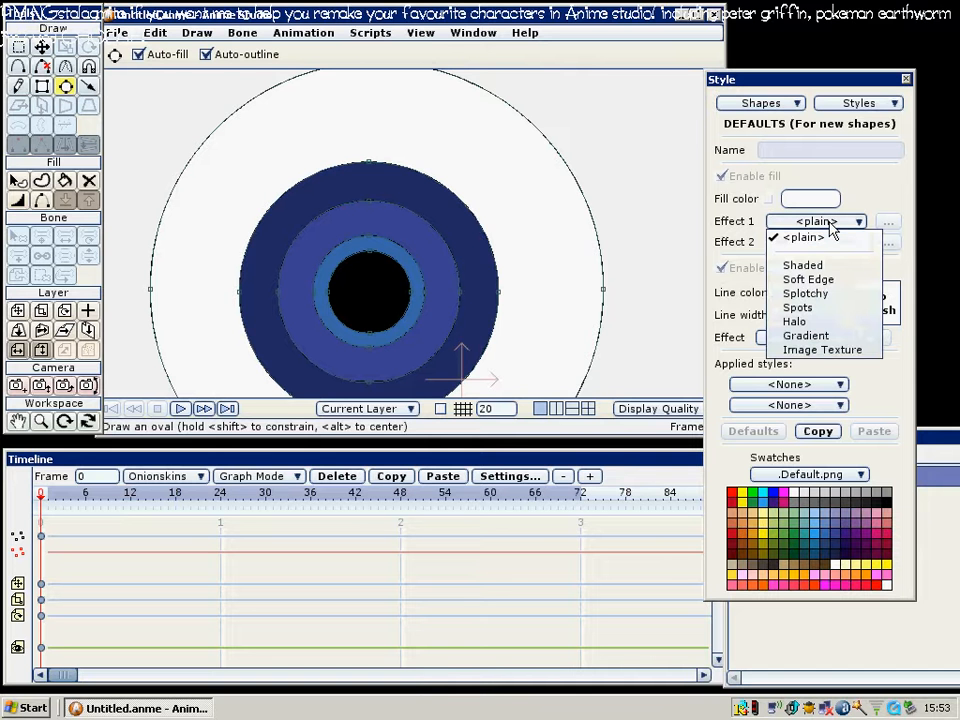
click(818, 281)
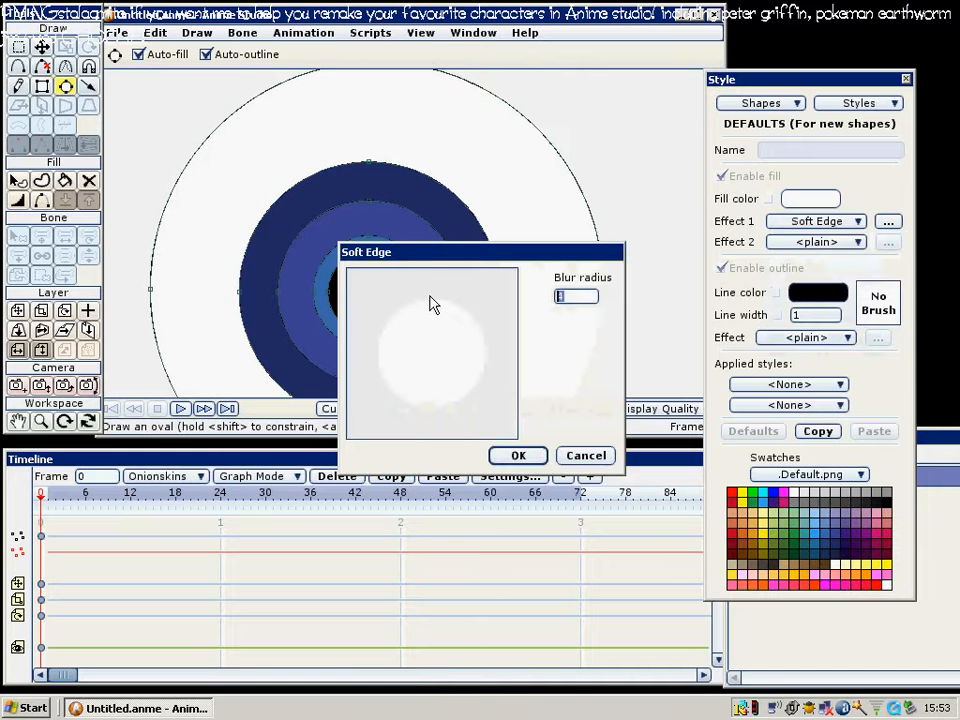
text(10)
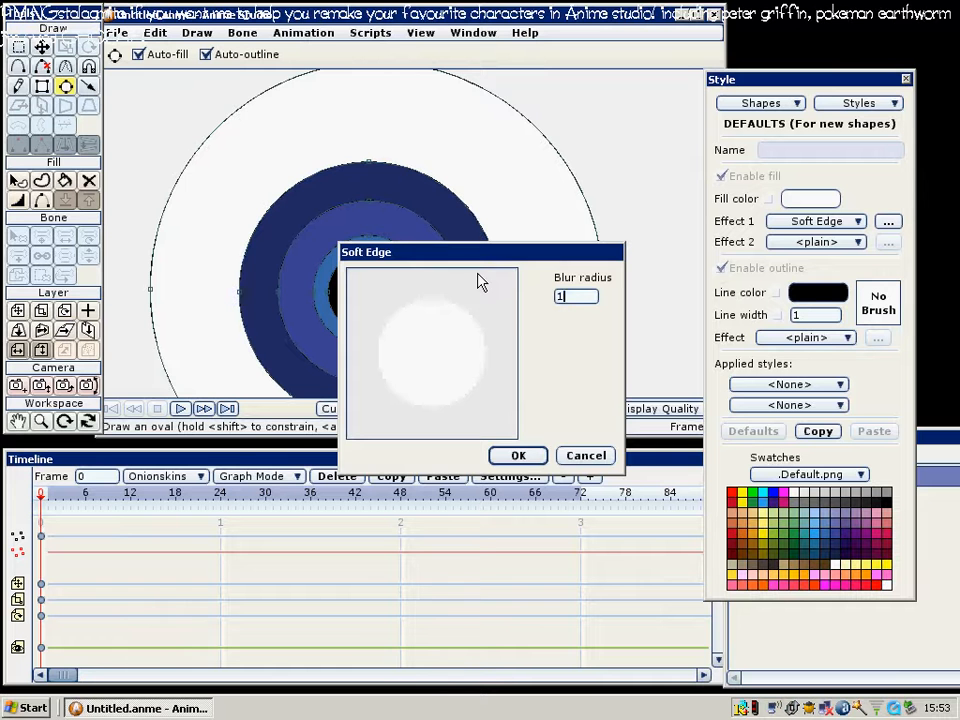
click(500, 455)
Draw a white highlight circle with no outline width and scale it to fit over the iris's upper-right part
drag(424, 262, 426, 229)
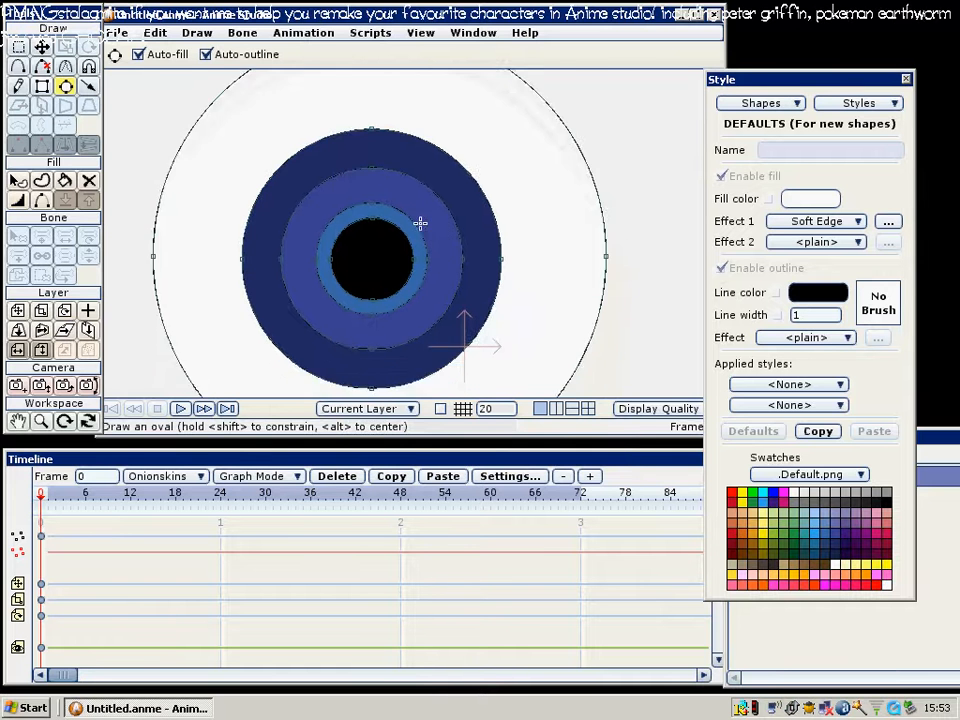
scroll(418, 229, up, 1)
drag(378, 136, 400, 207)
key(w)
key(s)
drag(506, 262, 448, 194)
key(t)
Place a smaller copy of the white highlight over the iris's lower-right part and preview it in a render
key(Return)
key(ctrl+v)
drag(449, 246, 439, 362)
key(s)
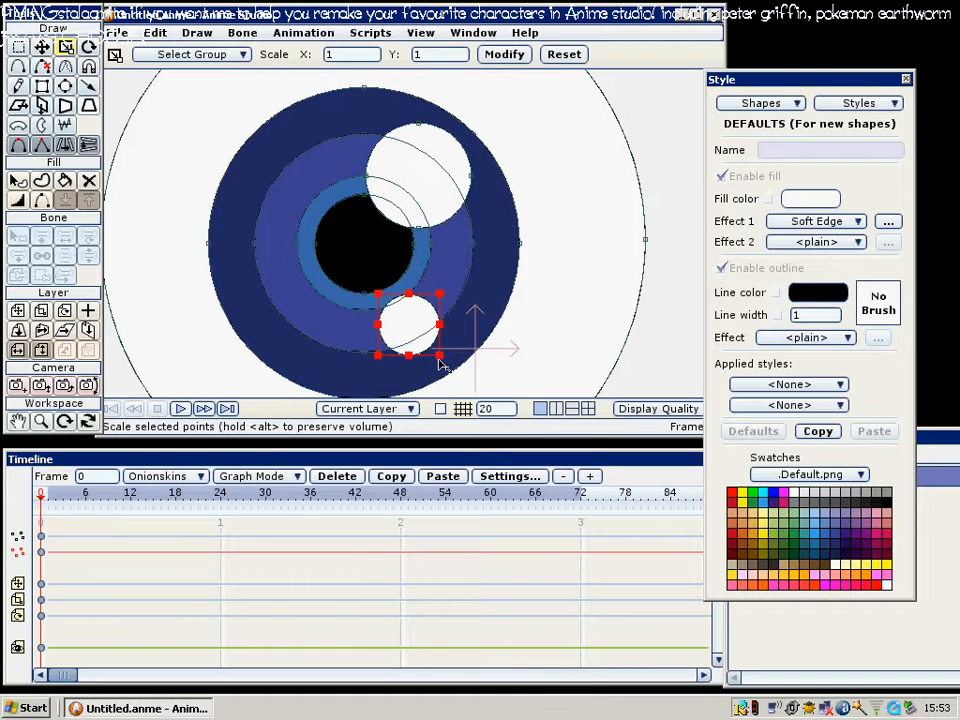
key(ctrl+r)
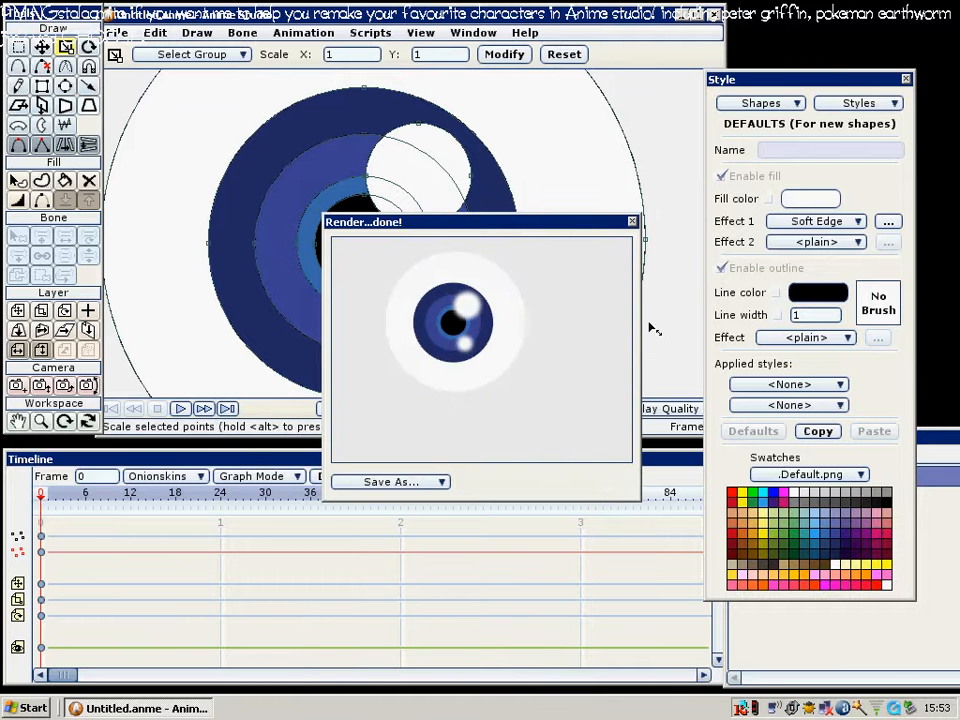
click(632, 222)
Scale the black pupil down slightly inside the innermost blue circle
key(g)
click(372, 241)
key(s)
drag(425, 296, 405, 290)
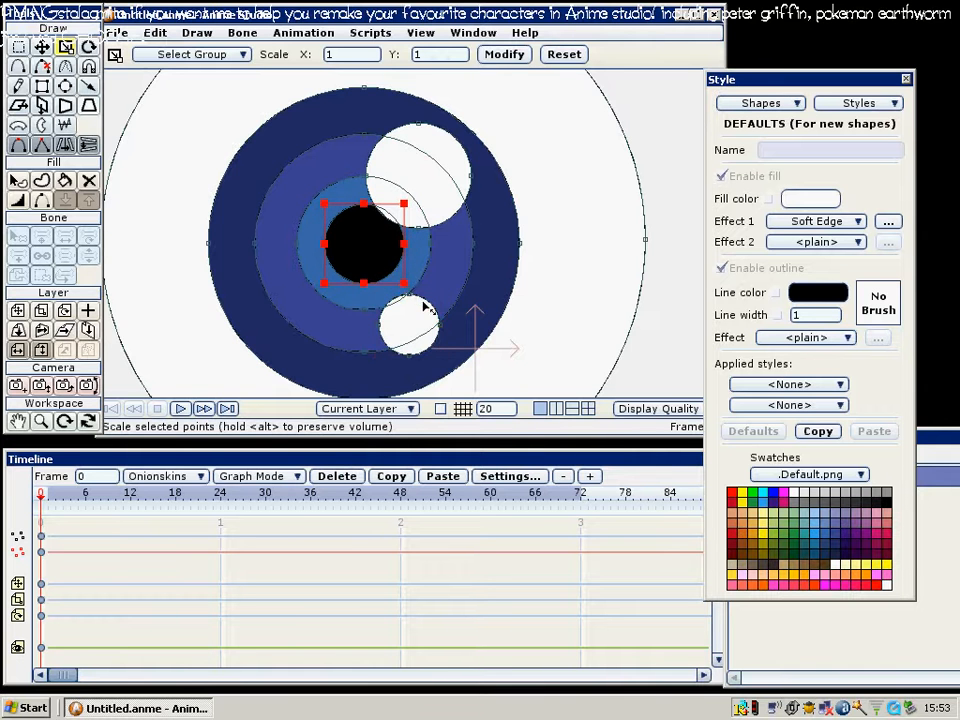
scroll(405, 275, down, 5)
scroll(395, 230, up, 5)
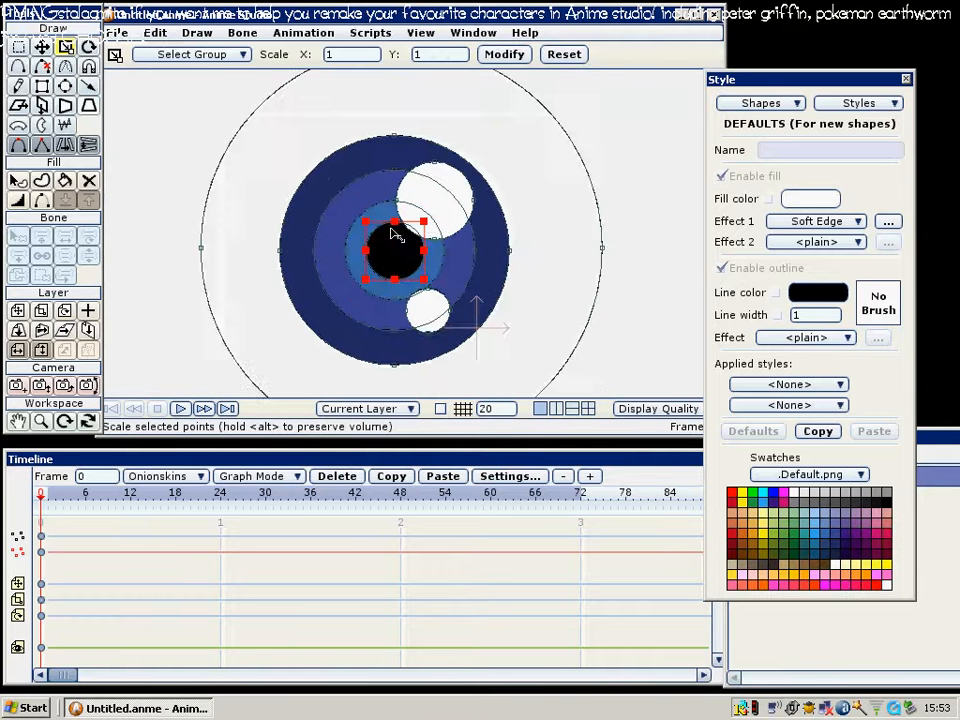
scroll(420, 240, down, 4)
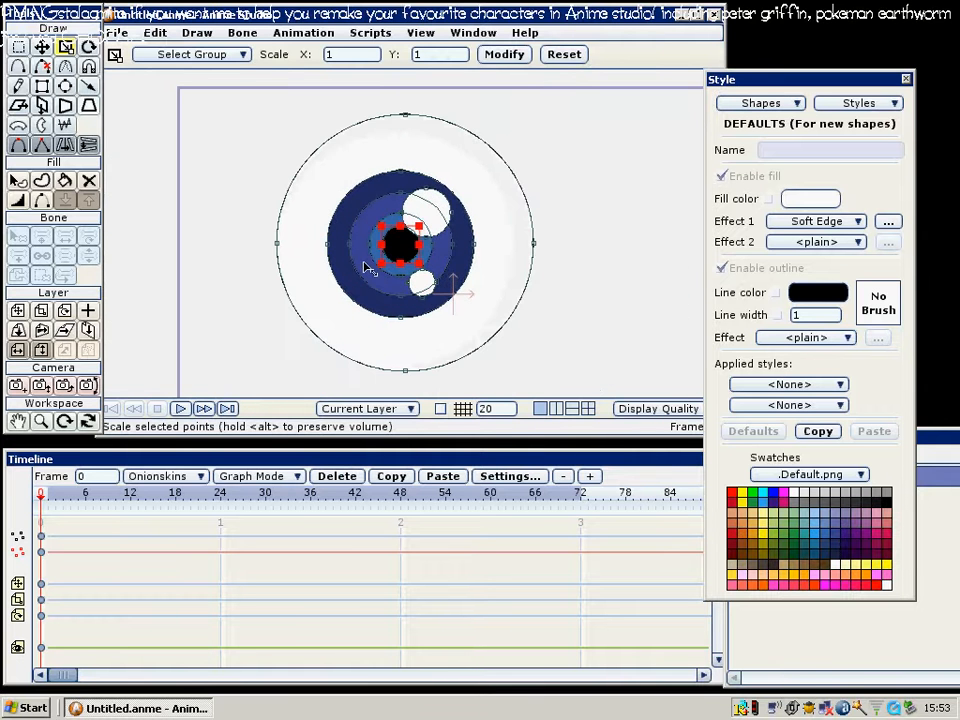
Set the fill for new oval shapes to dark blue with a plain effect
click(65, 86)
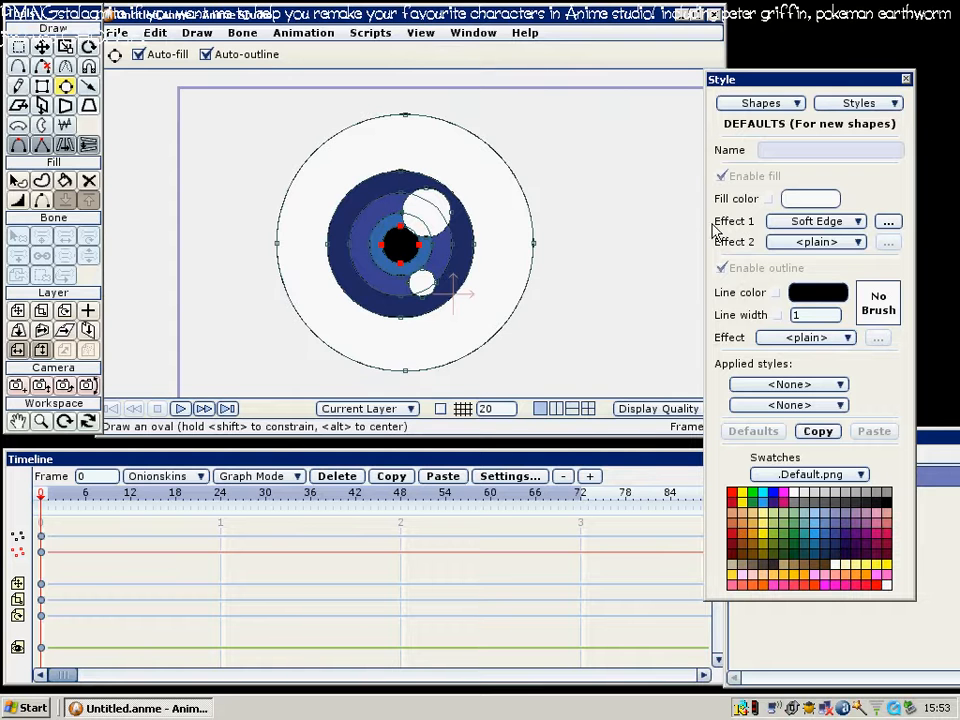
scroll(469, 221, up, 3)
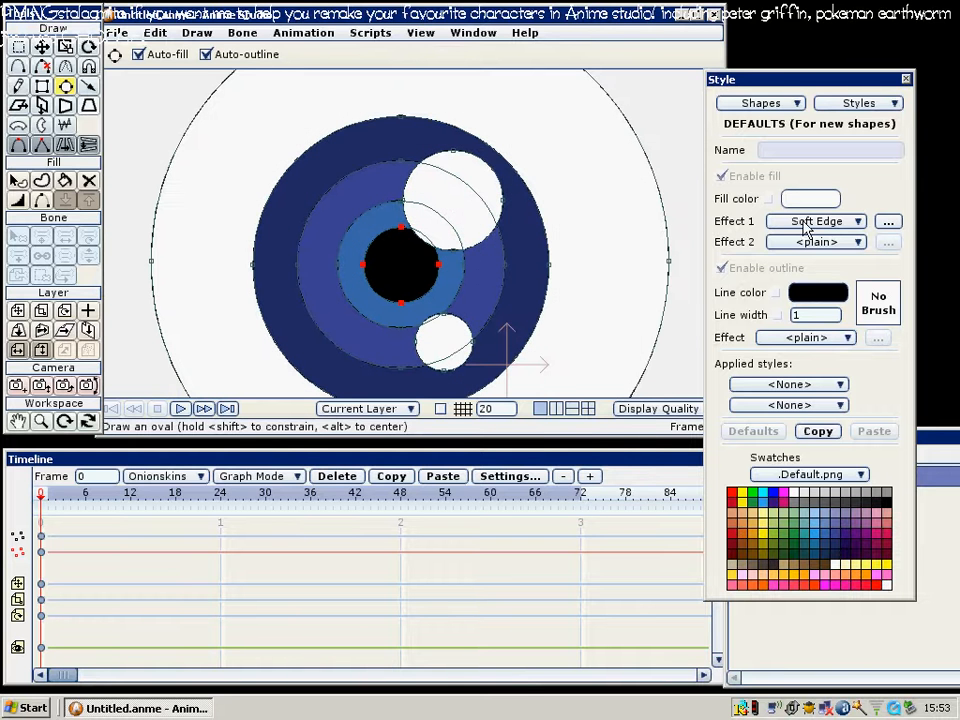
click(809, 224)
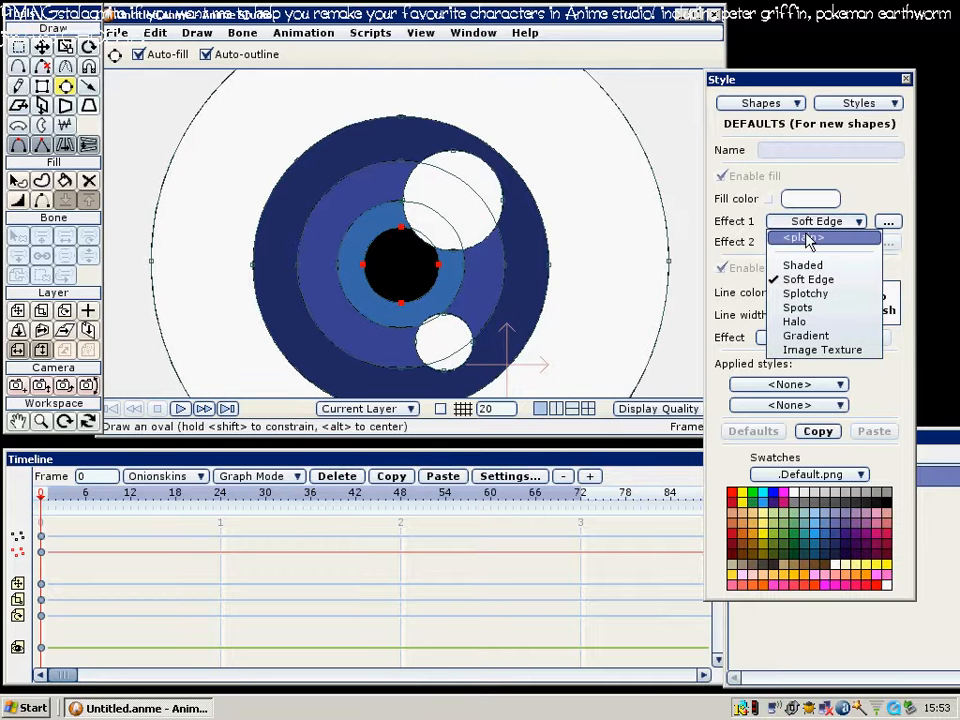
click(803, 238)
scroll(675, 197, down, 2)
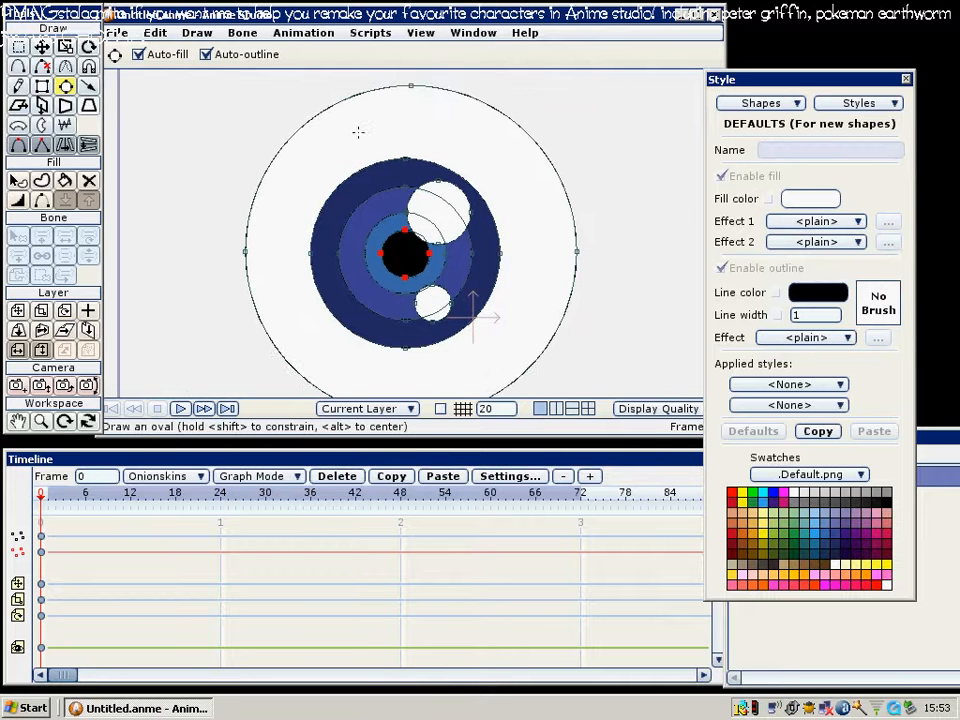
drag(482, 252, 487, 249)
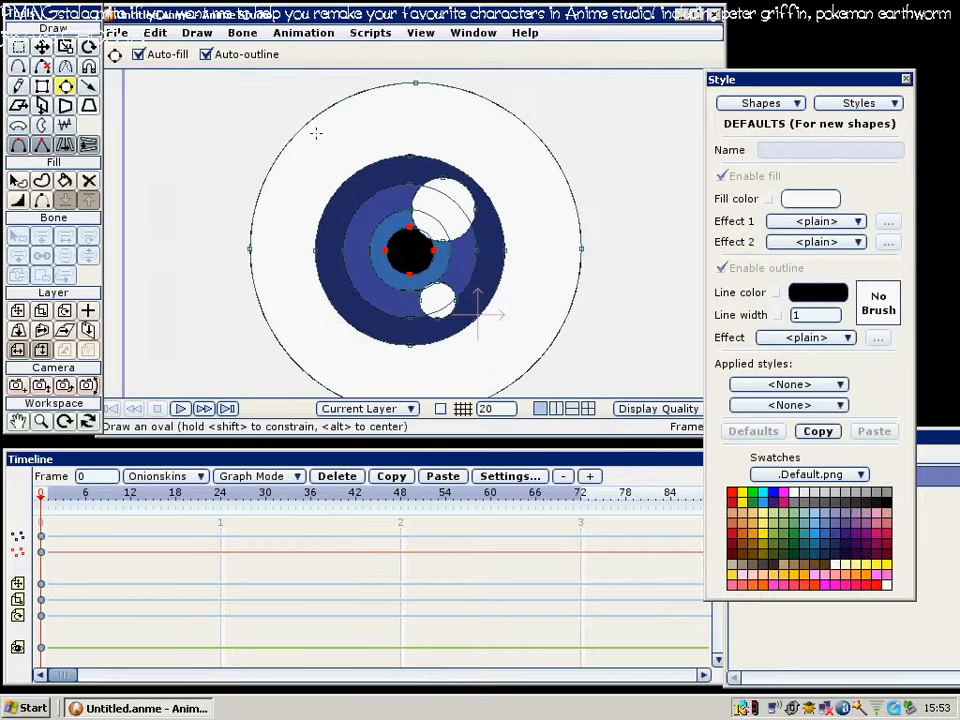
drag(368, 165, 345, 166)
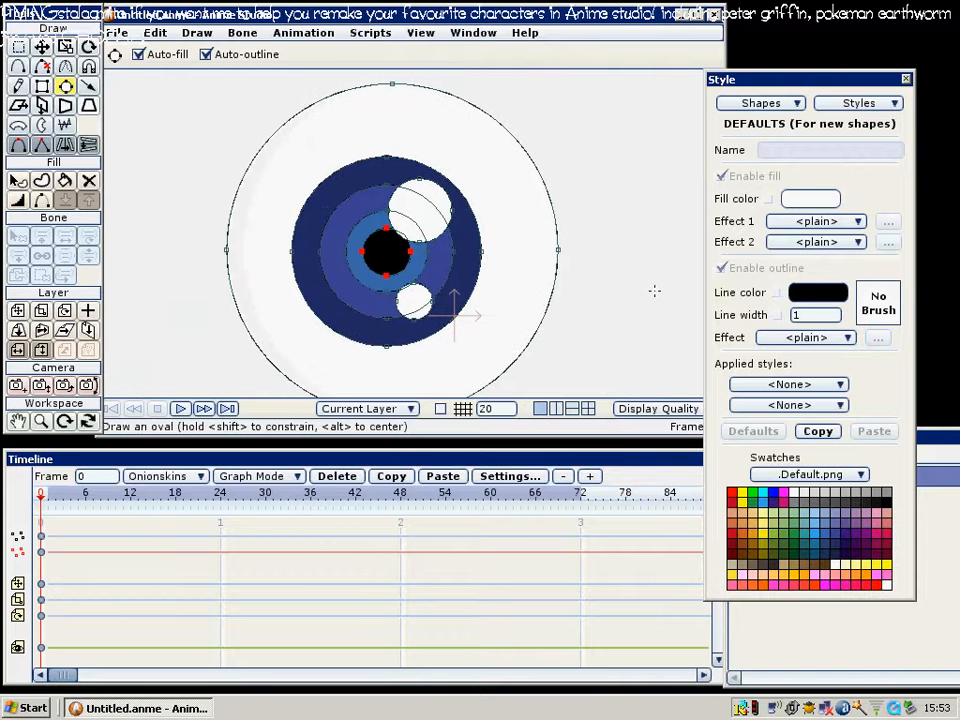
click(834, 542)
Draw a dark blue circle slightly larger than the white of the eye, centre it over the eye and remove its outline width
scroll(309, 185, up, 1)
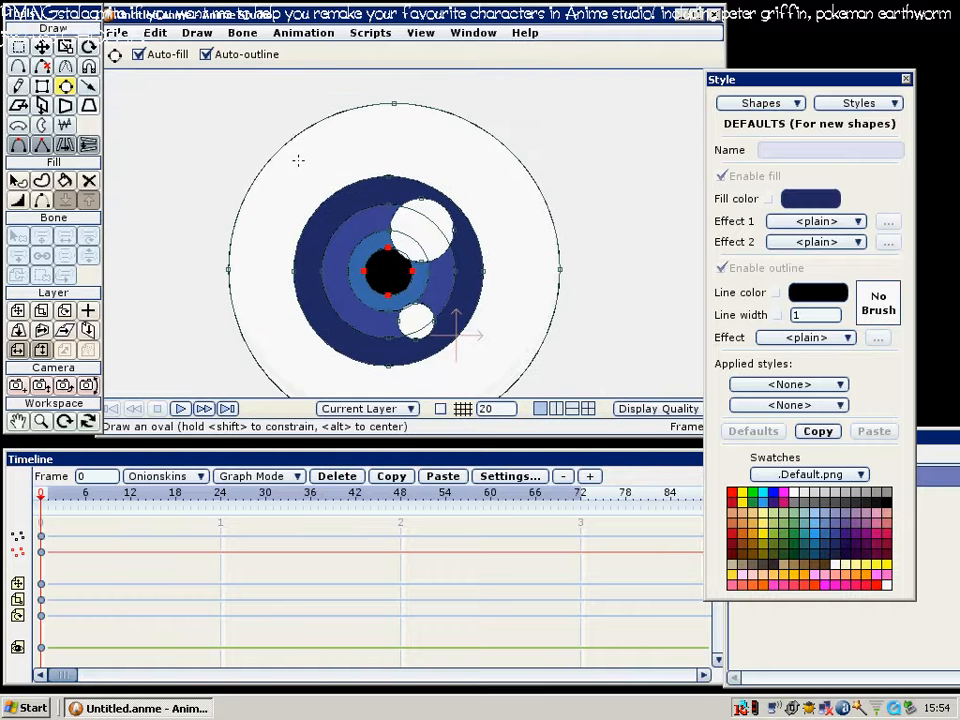
scroll(285, 128, down, 1)
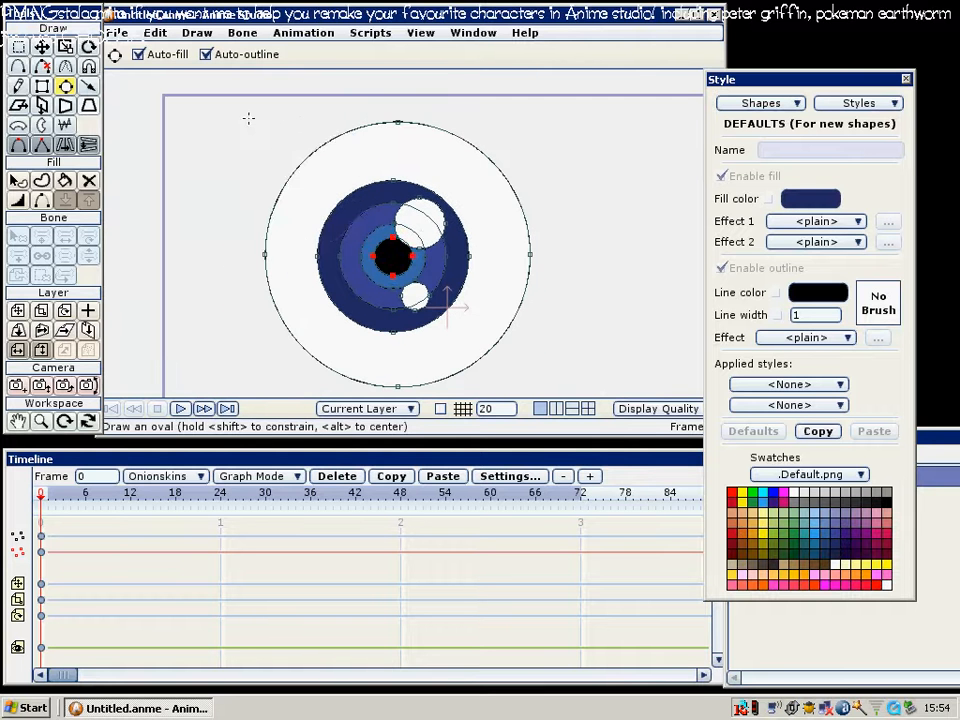
drag(298, 152, 537, 393)
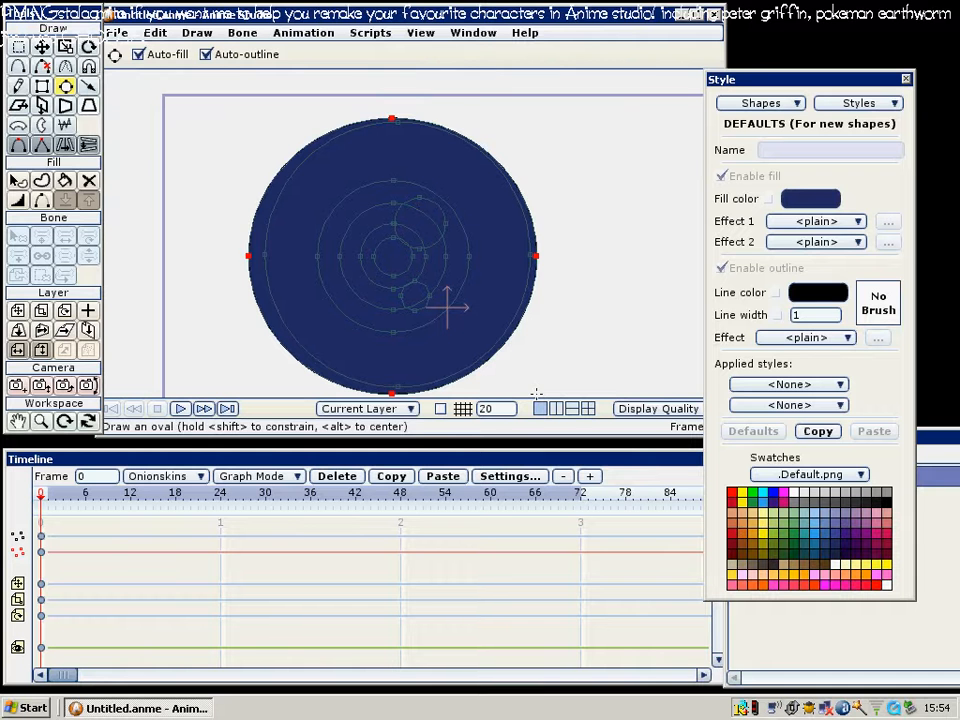
key(t)
drag(499, 332, 508, 332)
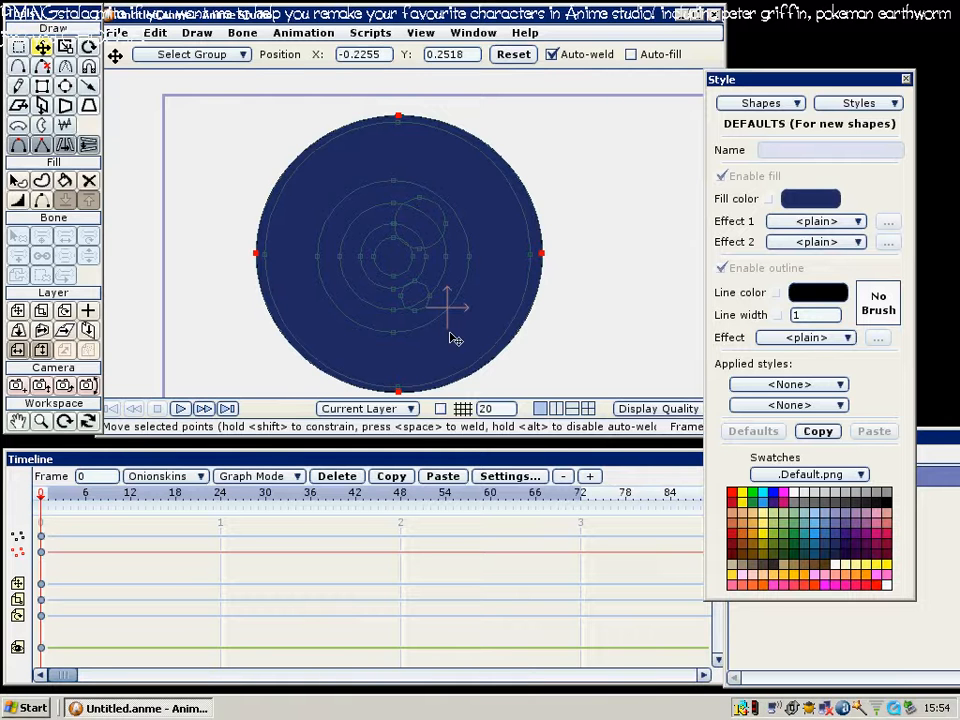
drag(515, 283, 414, 336)
scroll(424, 253, up, 5)
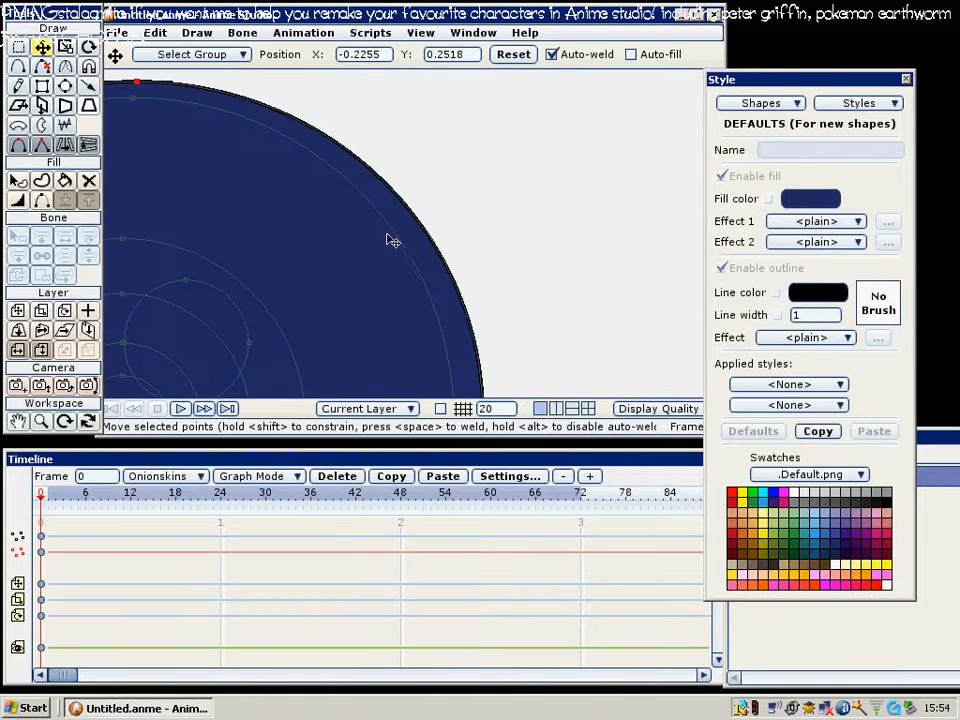
key(w)
scroll(378, 282, down, 5)
Move the large dark blue circle horizontally clear of the eye's right side, to about X 1.26
key(t)
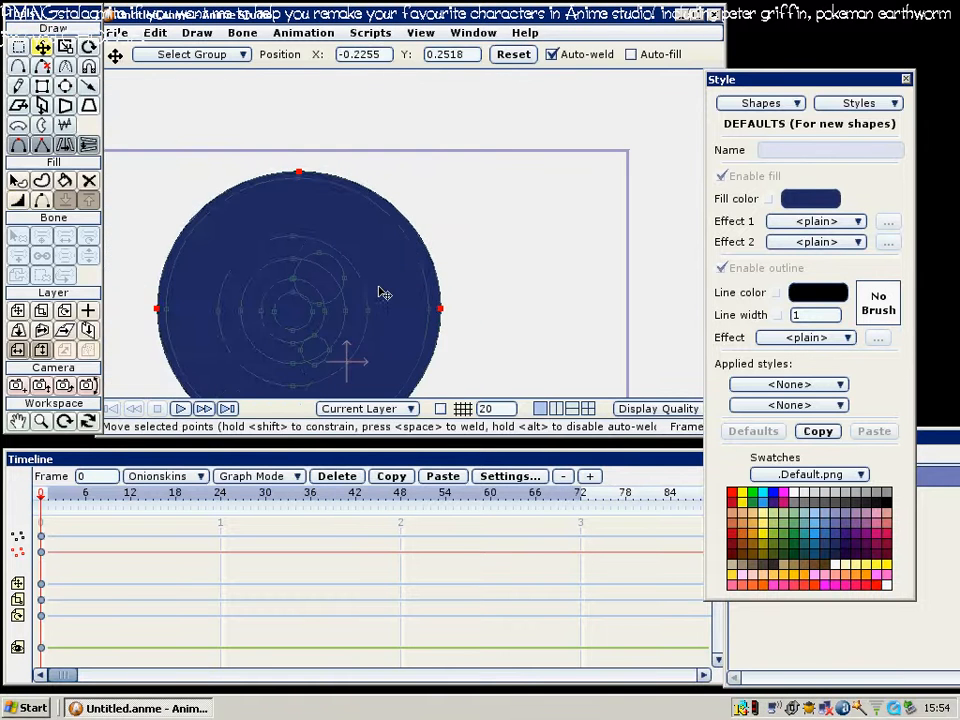
drag(340, 297, 654, 294)
drag(563, 293, 385, 261)
scroll(390, 261, up, 3)
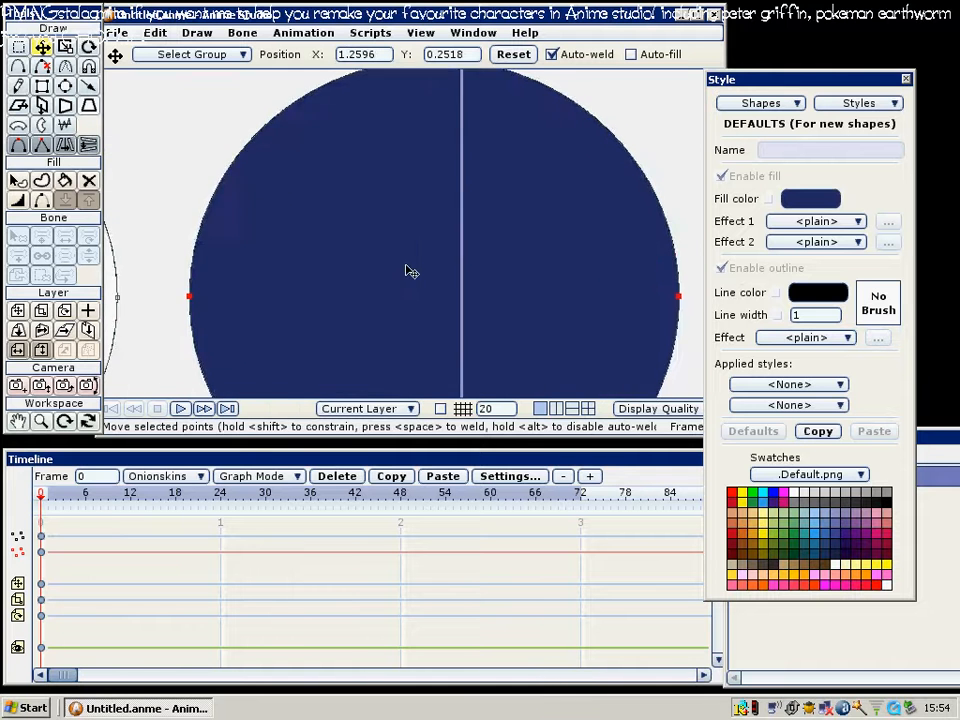
scroll(420, 265, down, 5)
Reduce the curvature of the dark blue circle's left and right points until both become pointed corners
key(e)
drag(600, 206, 313, 248)
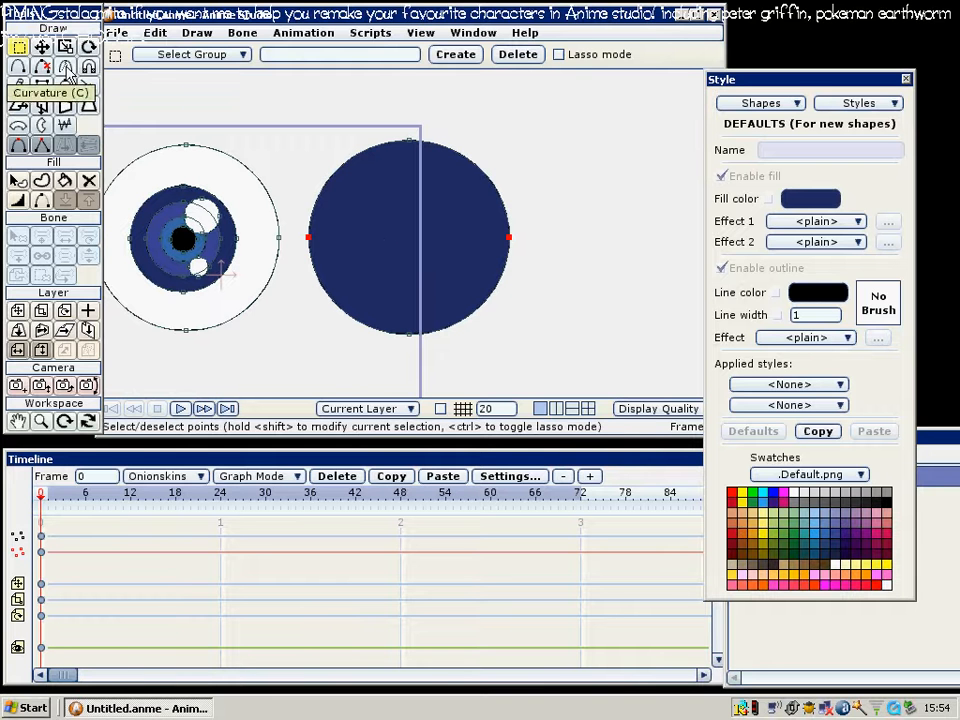
click(67, 70)
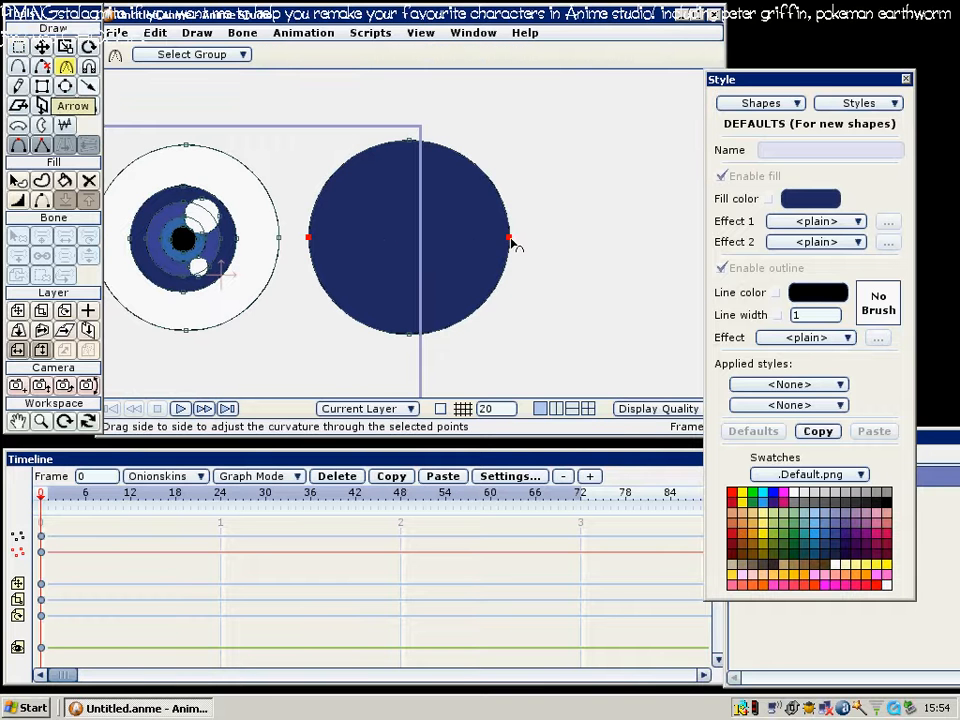
drag(478, 243, 128, 230)
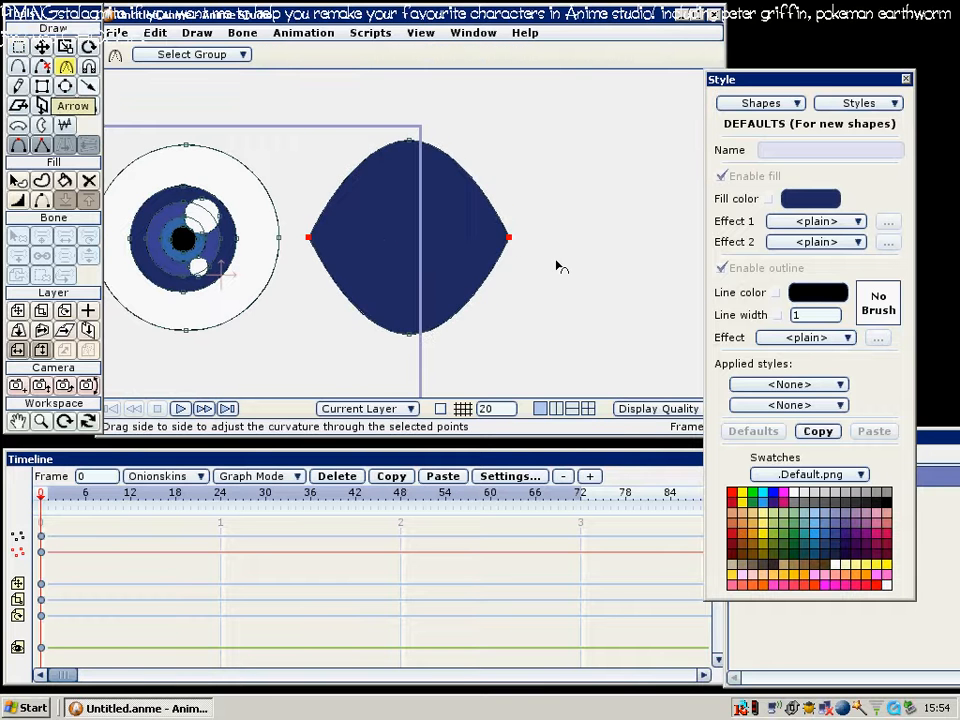
scroll(333, 212, up, 2)
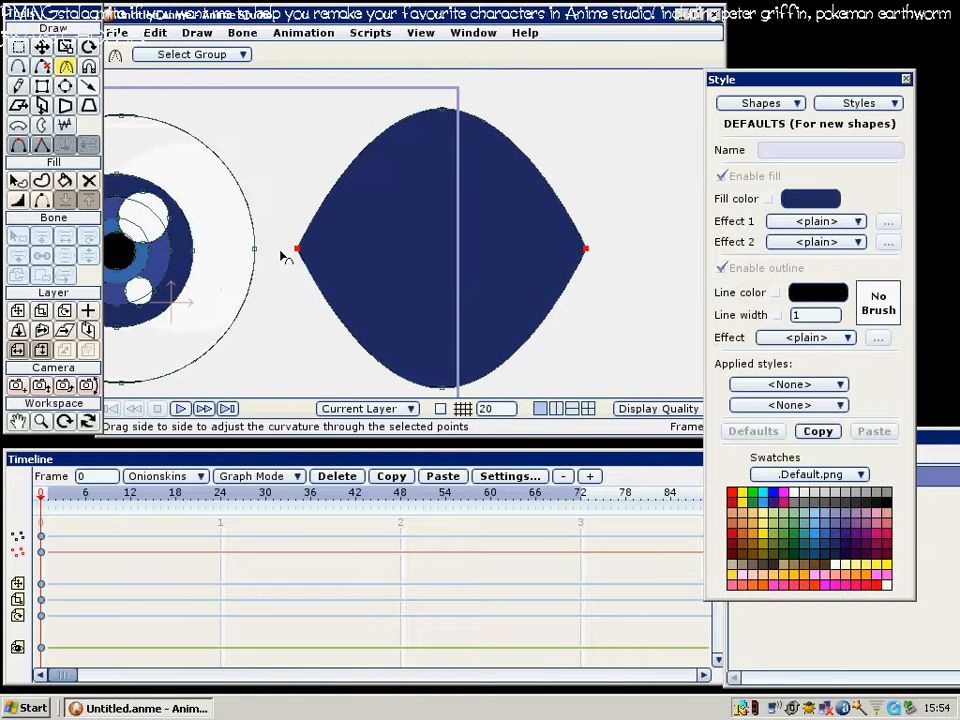
Increase the curvature of the dark blue shape's top and bottom points to make its sides rounder
key(g)
drag(413, 99, 474, 420)
key(c)
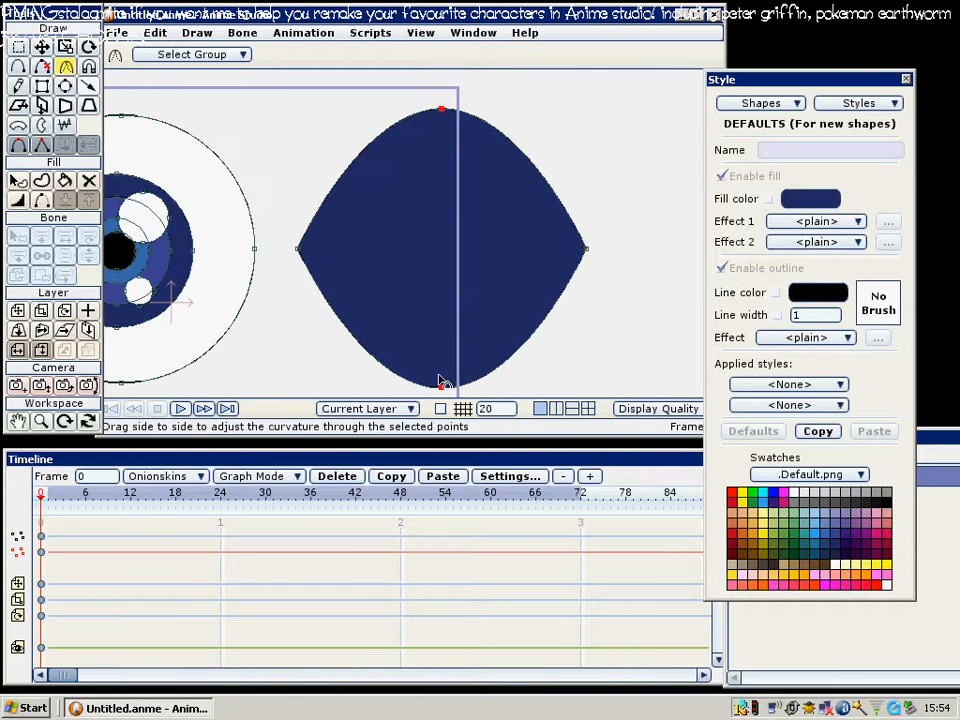
drag(443, 382, 752, 367)
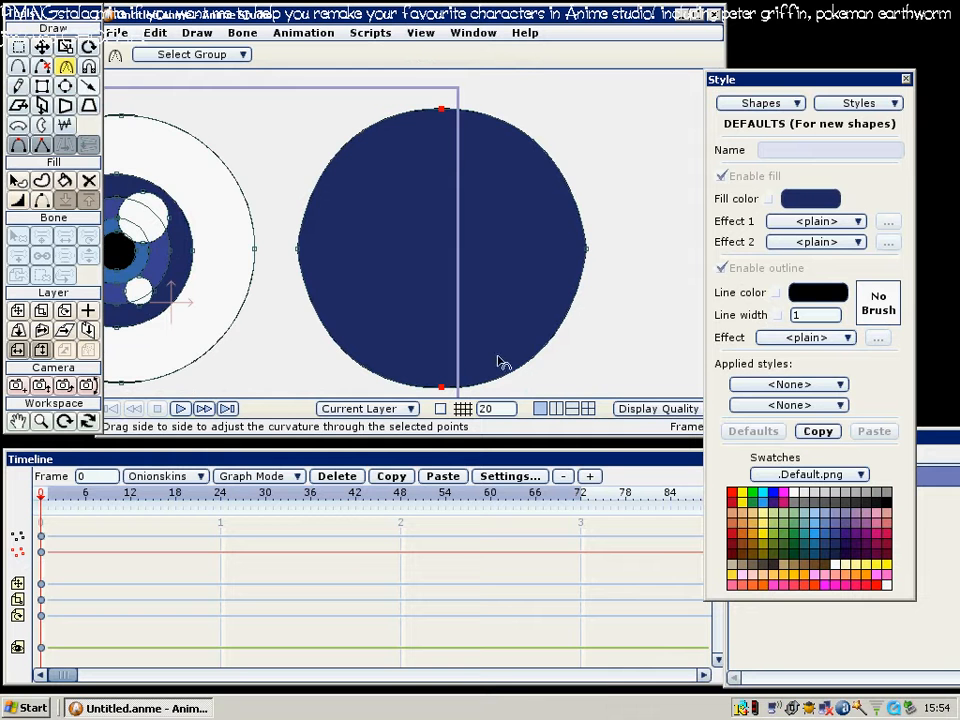
Move the whole dark blue shape back over the eye, to about X -0.23
key(g)
scroll(505, 310, down, 3)
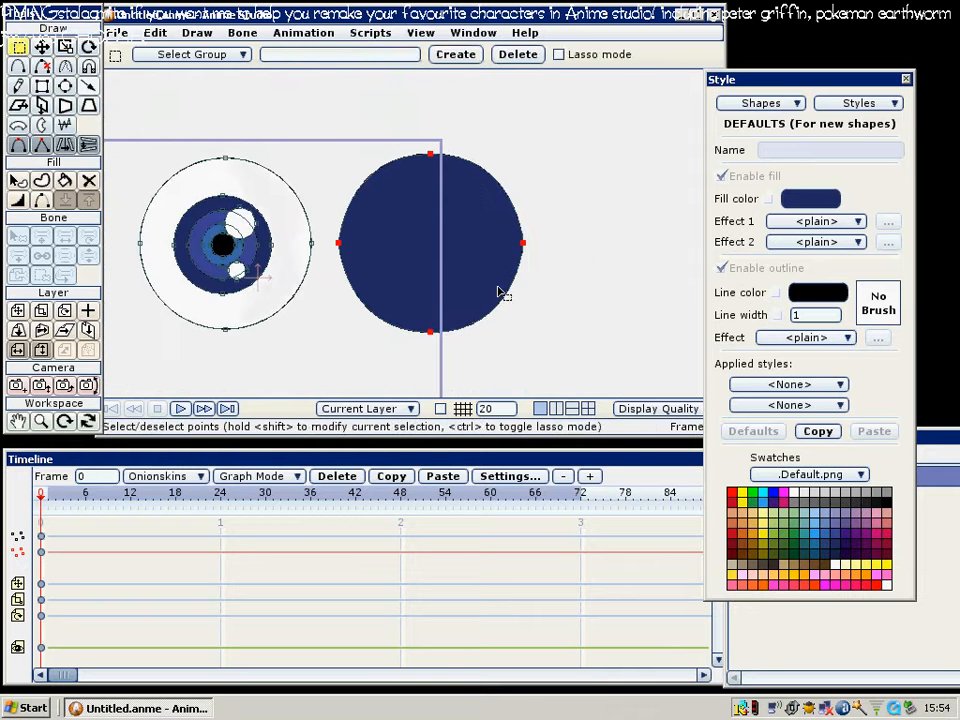
key(t)
drag(480, 280, 268, 271)
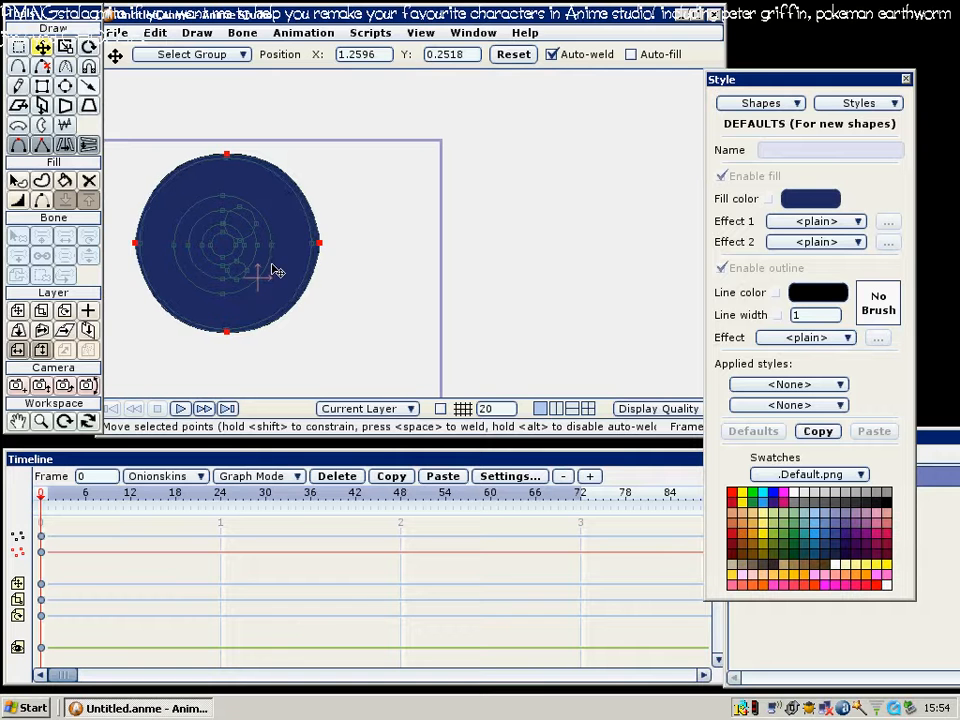
scroll(413, 274, up, 3)
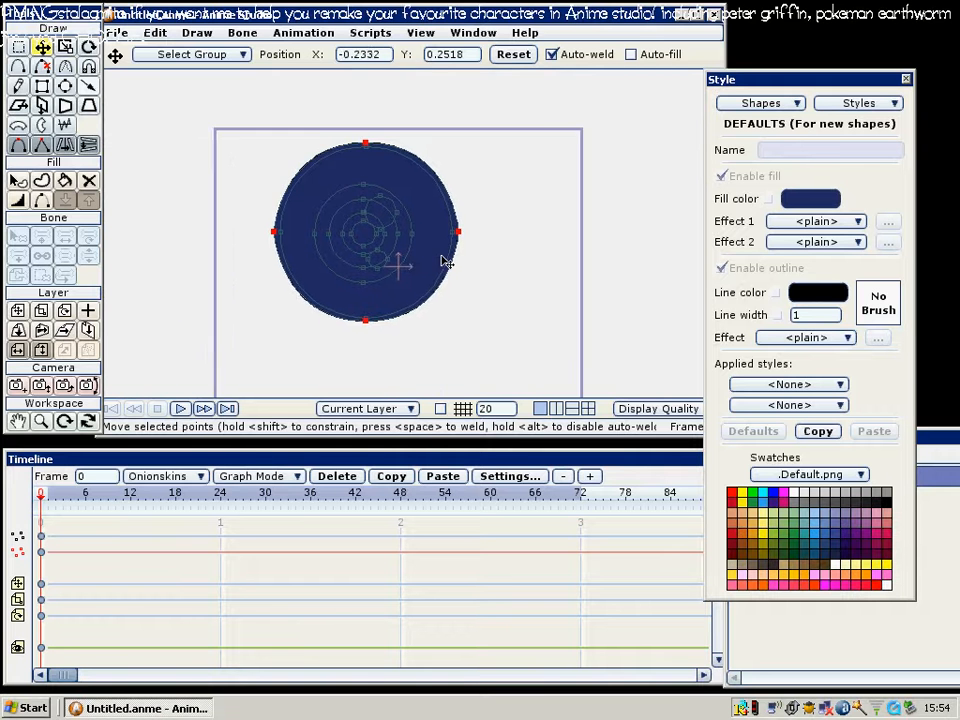
Raise the dark blue shape's bottom point above the iris, to about Y 0.73, to form an upper eyelid crescent
key(g)
drag(355, 322, 369, 253)
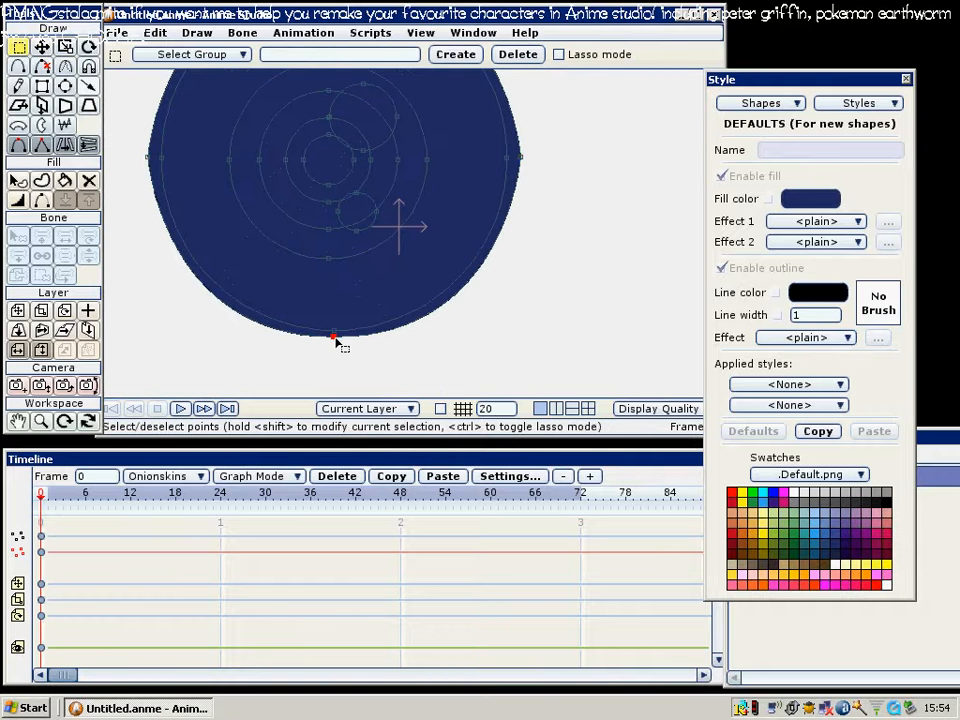
key(t)
drag(334, 338, 381, 166)
scroll(383, 190, down, 3)
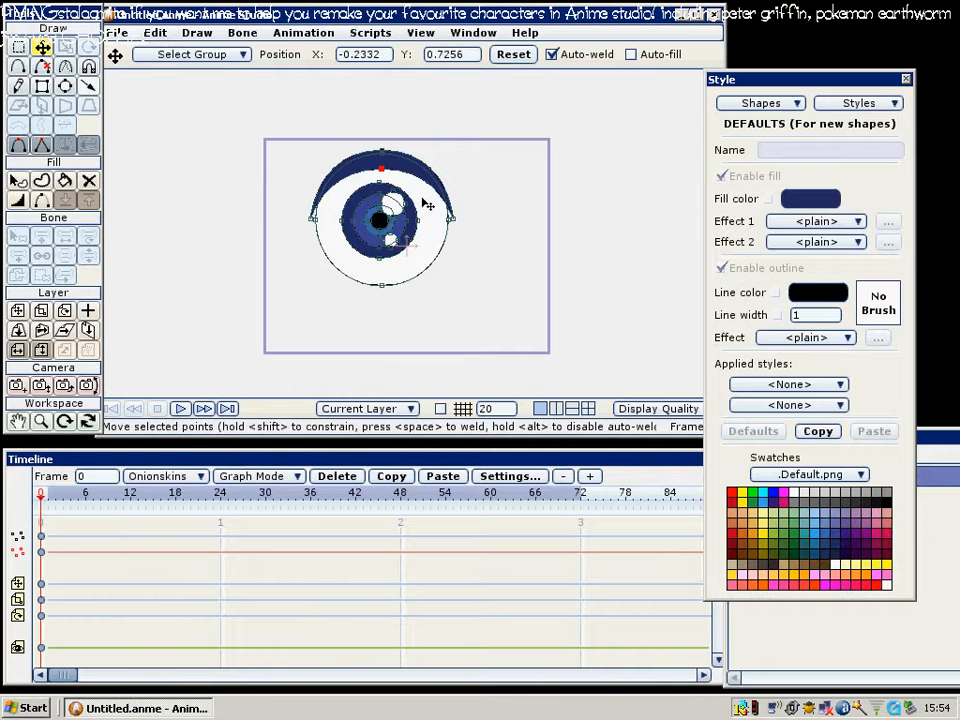
Increase the curvature of the eyelid's right corner point to give it a rounded, hooked end
scroll(506, 240, up, 3)
key(c)
drag(498, 221, 540, 224)
Try reshaping the eyelid's left corner and middle points, and undo the last two changes
drag(200, 221, 326, 178)
drag(342, 126, 362, 208)
key(g)
click(362, 178)
key(t)
key(ctrl+z)
key(ctrl+z)
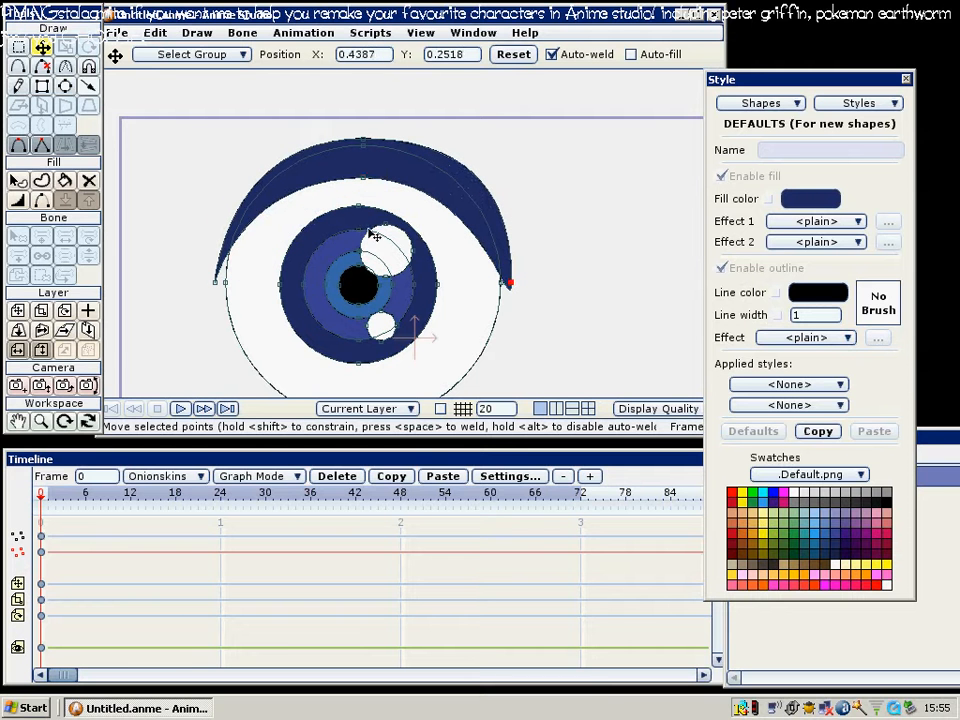
Undo the last curvature change on the eyelid's right corner point
key(ctrl+z)
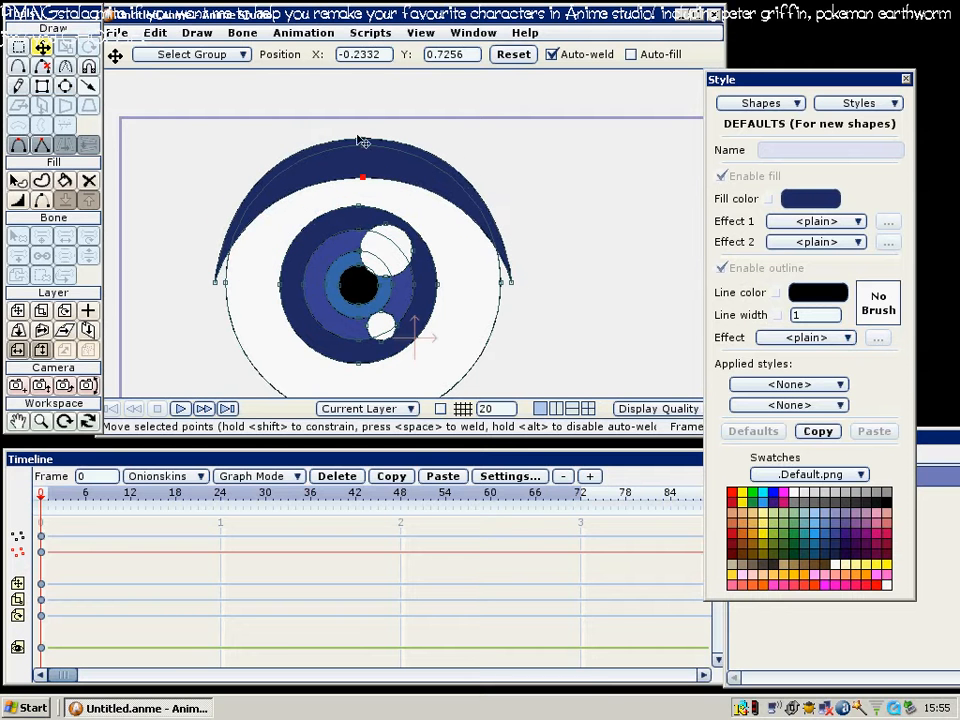
drag(364, 183, 366, 134)
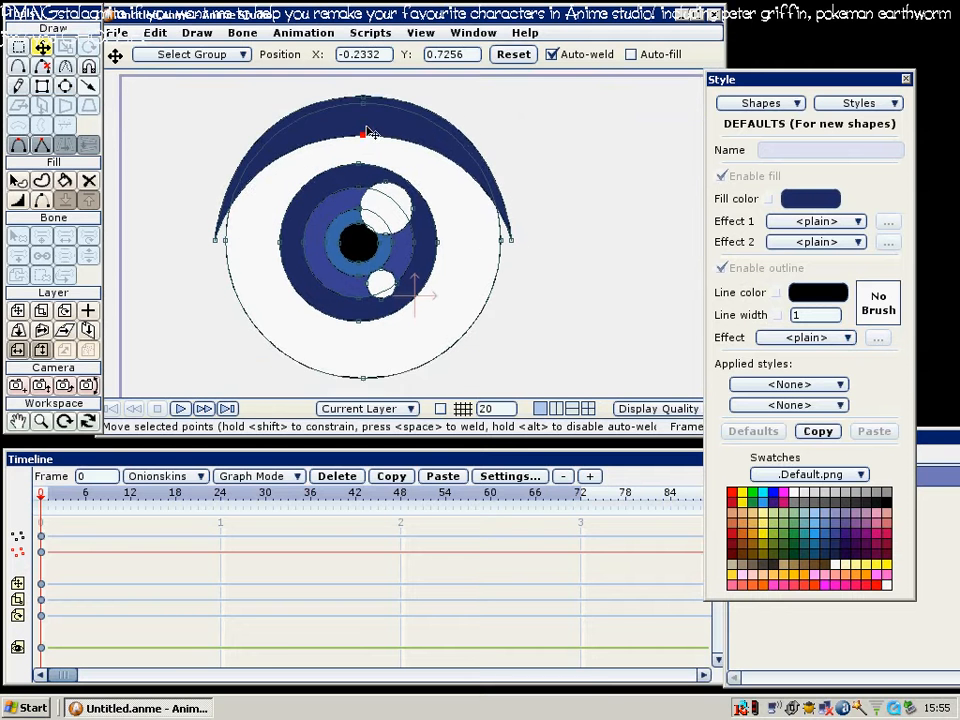
drag(398, 172, 413, 172)
Duplicate the whole upper eyelid crescent, flip the copy vertically and move it to the bottom edge of the eye
key(g)
double_click(362, 134)
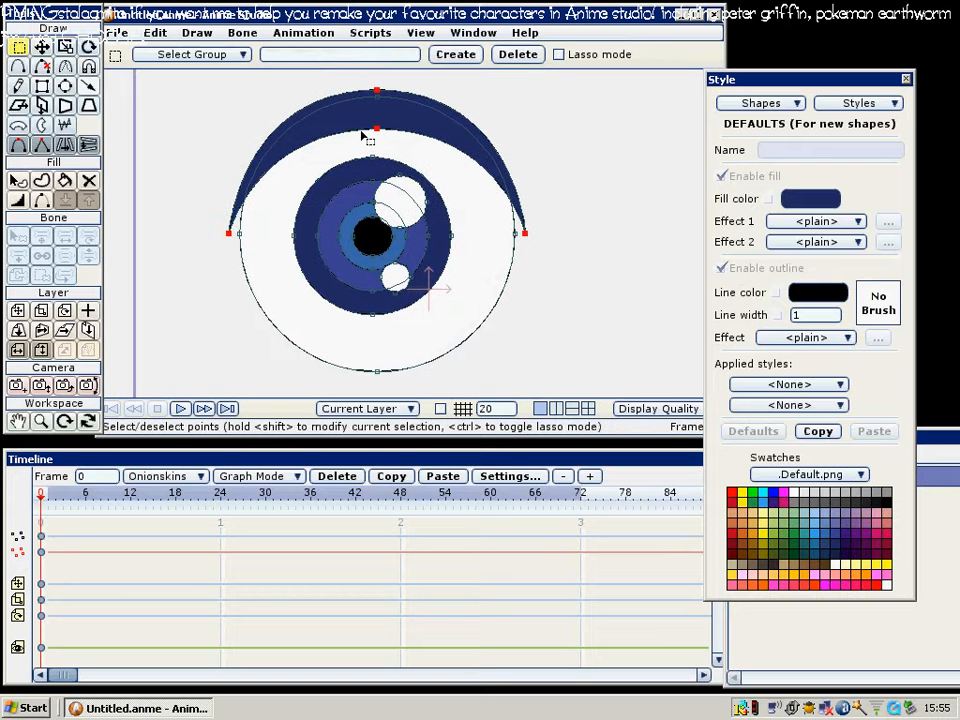
key(t)
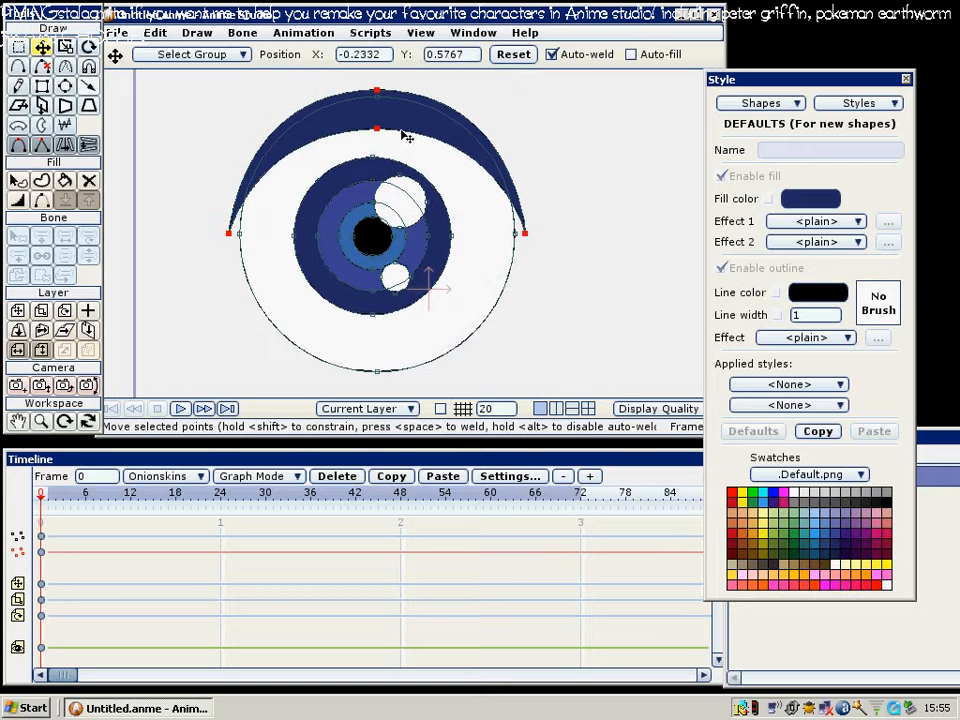
drag(402, 130, 583, 129)
key(ctrl+z)
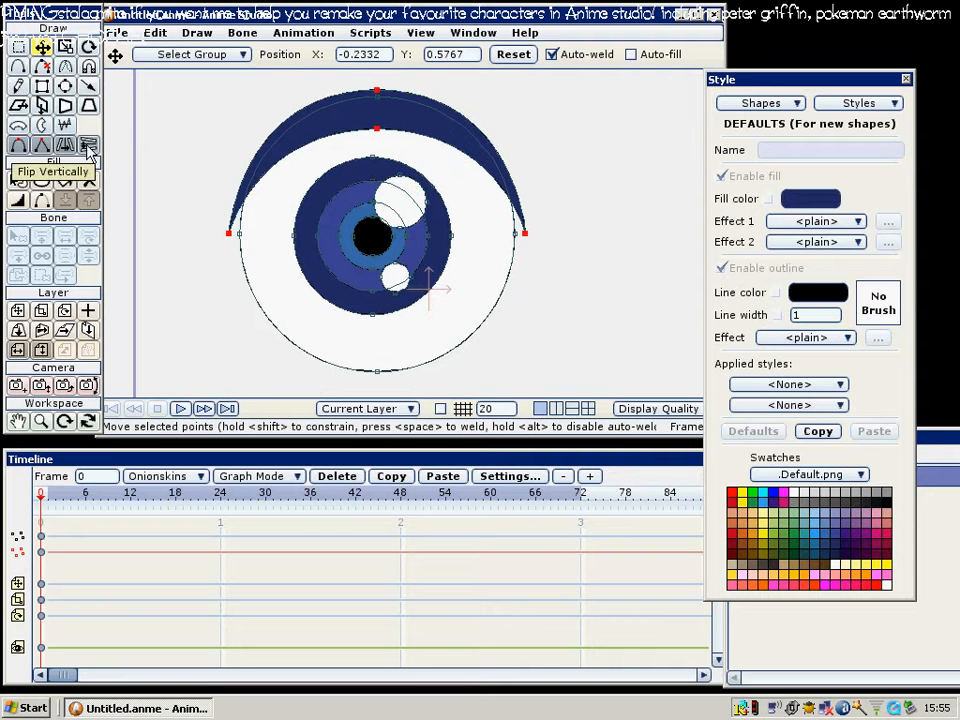
click(88, 148)
drag(437, 200, 440, 331)
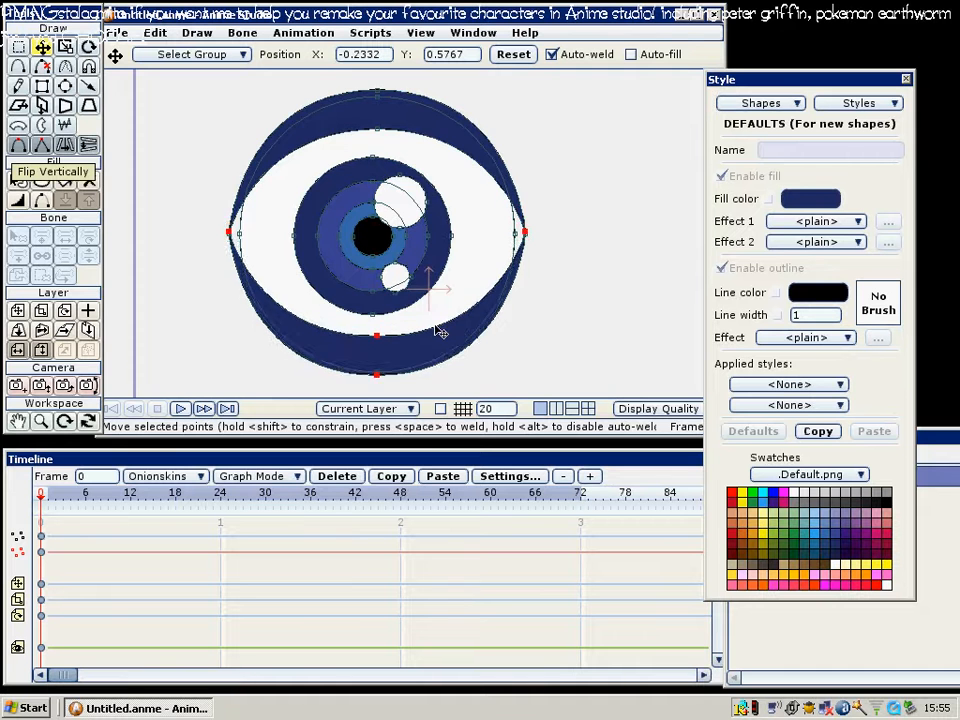
Nudge the lower eyelid down to about Y -0.07 so its corners line up with the upper eyelid's
scroll(490, 306, up, 7)
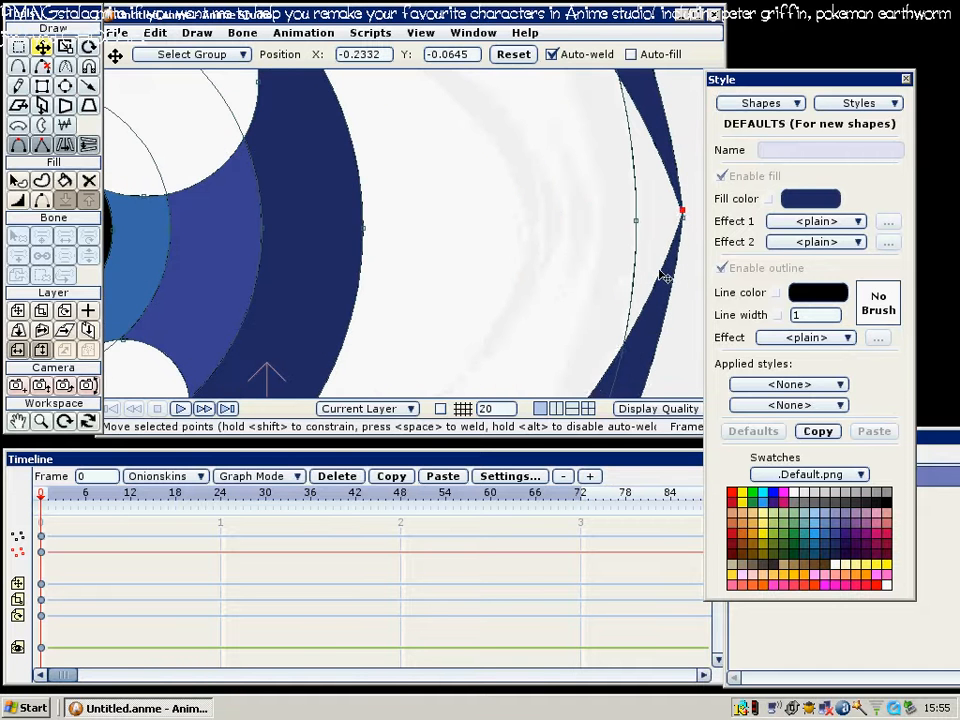
drag(675, 283, 675, 287)
scroll(450, 281, down, 7)
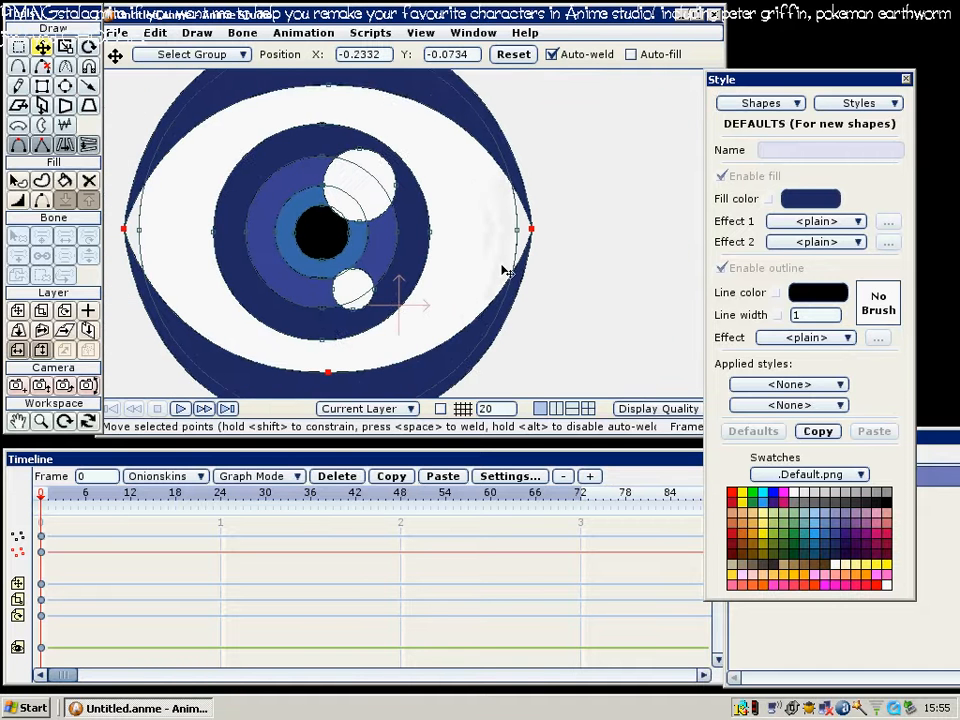
Thin both eyelids by moving the lower one's inner middle point to about Y -0.28 and the upper one's to about Y 0.77
key(g)
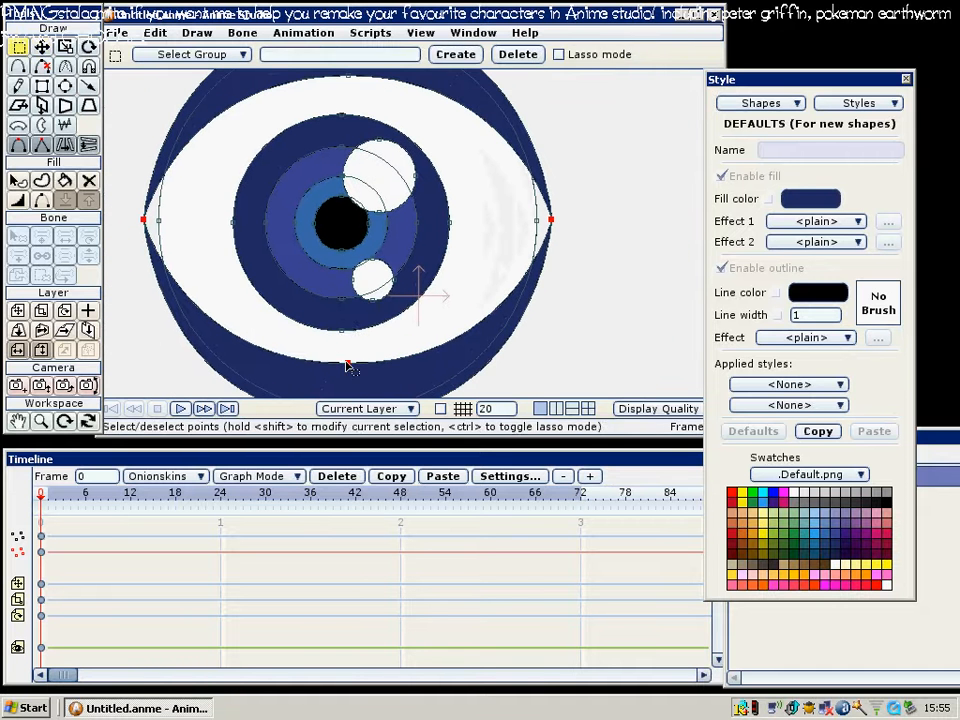
click(344, 360)
key(t)
drag(347, 362, 349, 230)
scroll(357, 109, down, 3)
mouse_move(370, 130)
mouse_down()
mouse_move(377, 231)
mouse_move(380, 133)
mouse_up()
drag(371, 233, 369, 331)
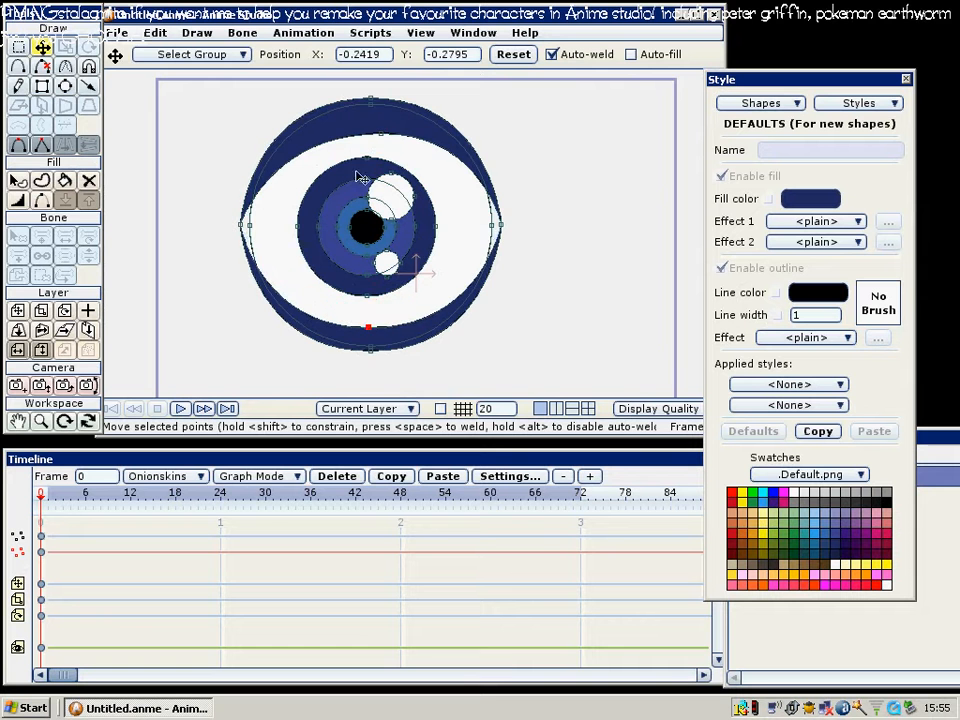
drag(368, 132, 358, 122)
scroll(148, 99, down, 3)
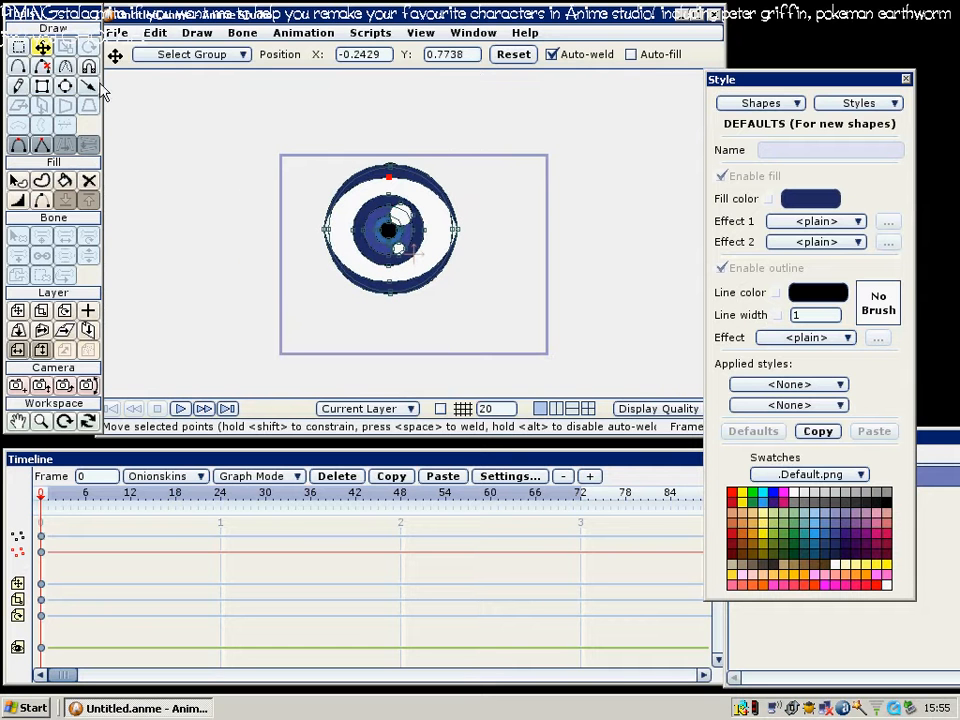
Draw a tall rectangle with a darker navy fill beside the eye, outside the canvas frame
click(42, 87)
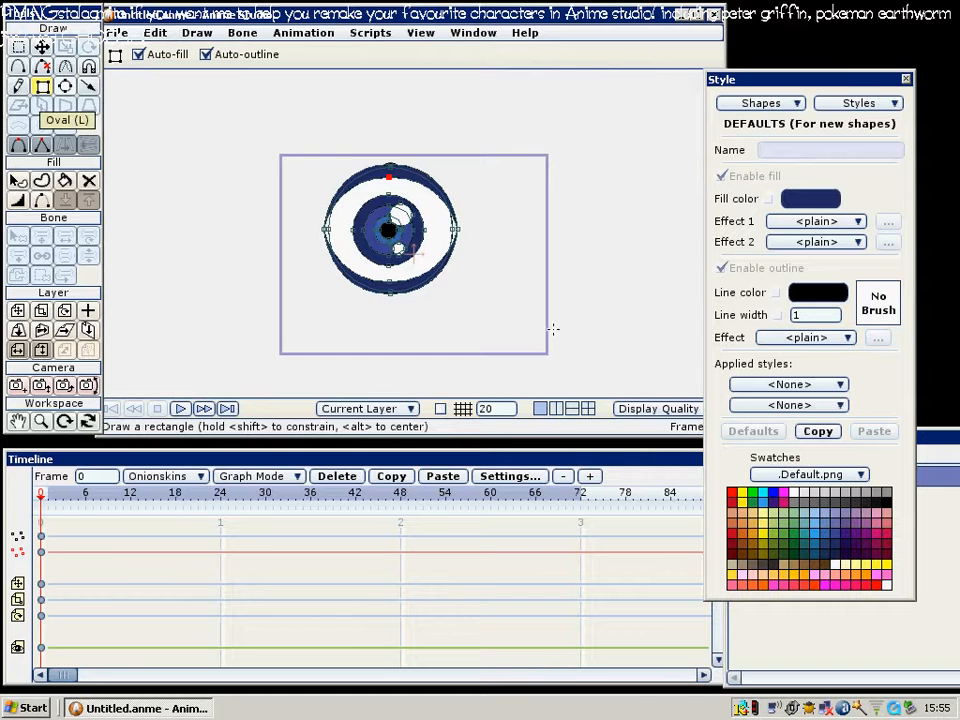
scroll(335, 238, up, 2)
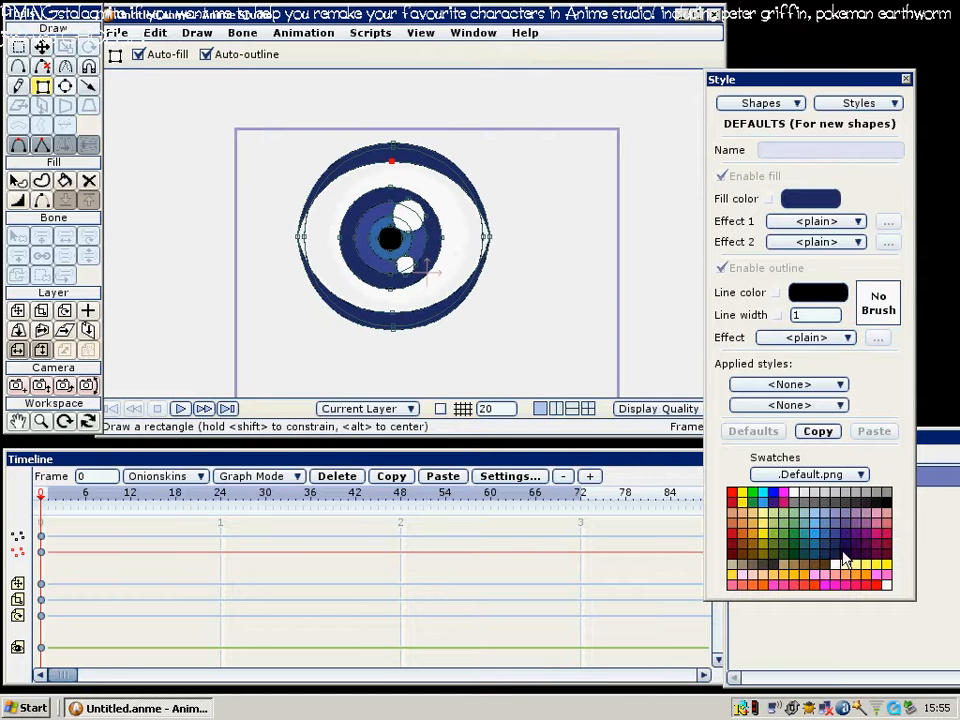
scroll(497, 225, up, 6)
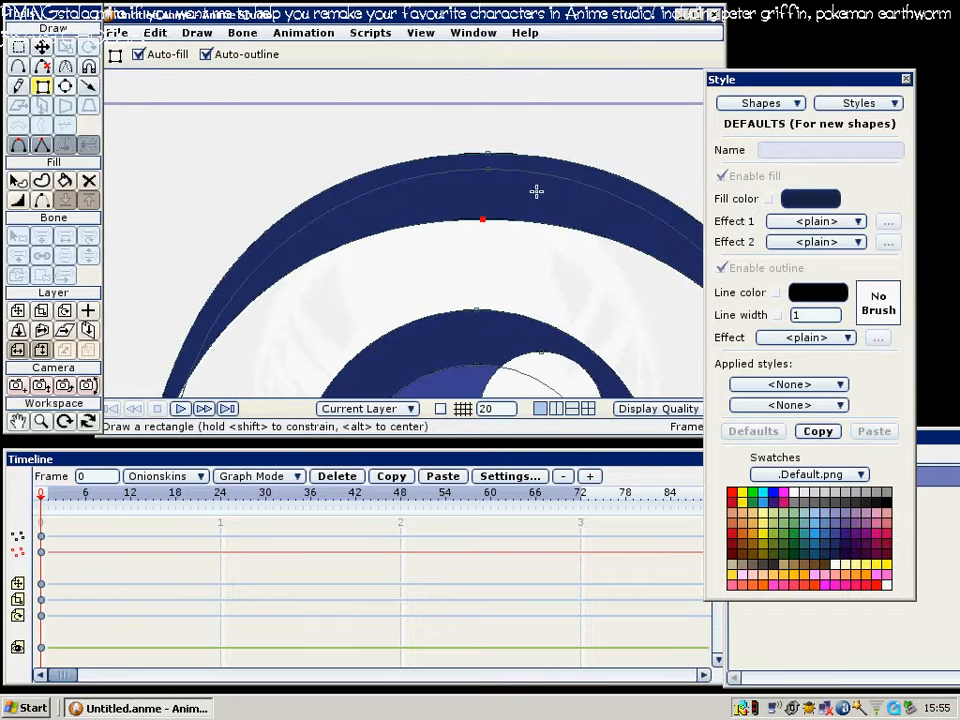
scroll(362, 210, down, 6)
scroll(351, 154, down, 4)
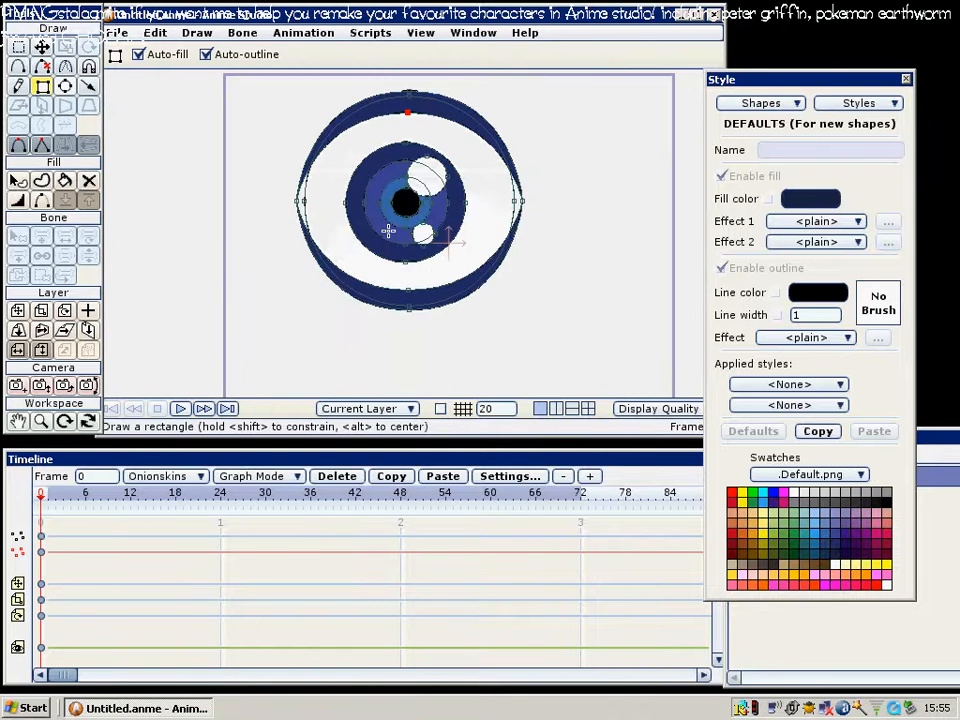
drag(313, 229, 363, 323)
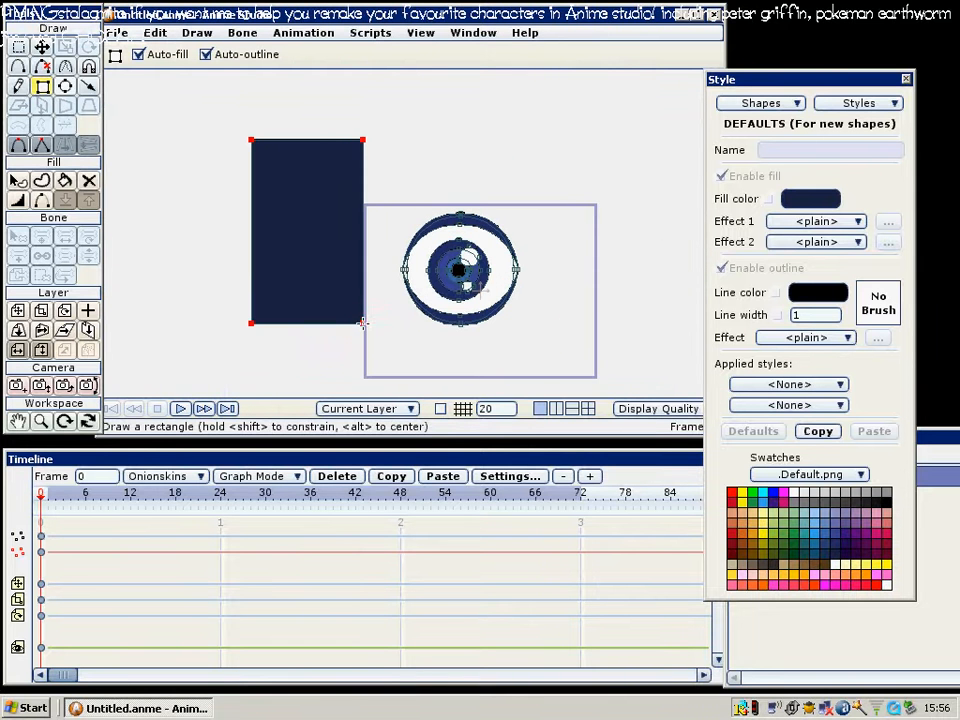
drag(307, 288, 334, 281)
scroll(335, 279, up, 4)
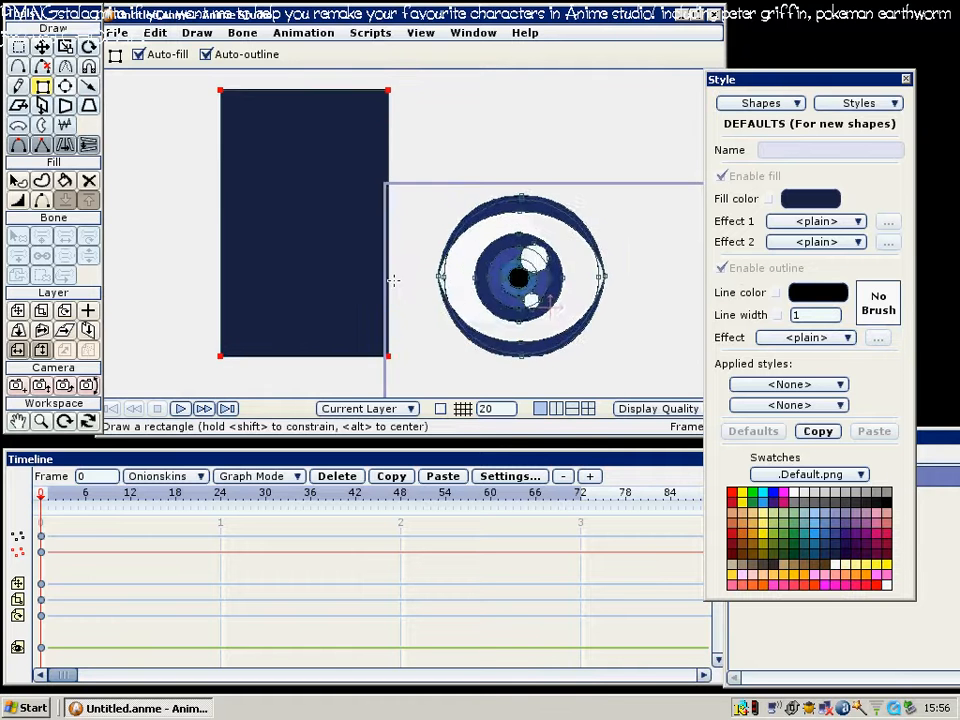
scroll(401, 281, down, 5)
Bring the whole eye in front of the navy rectangle and move it over the lower part, to about X -1.98
key(g)
drag(570, 198, 407, 348)
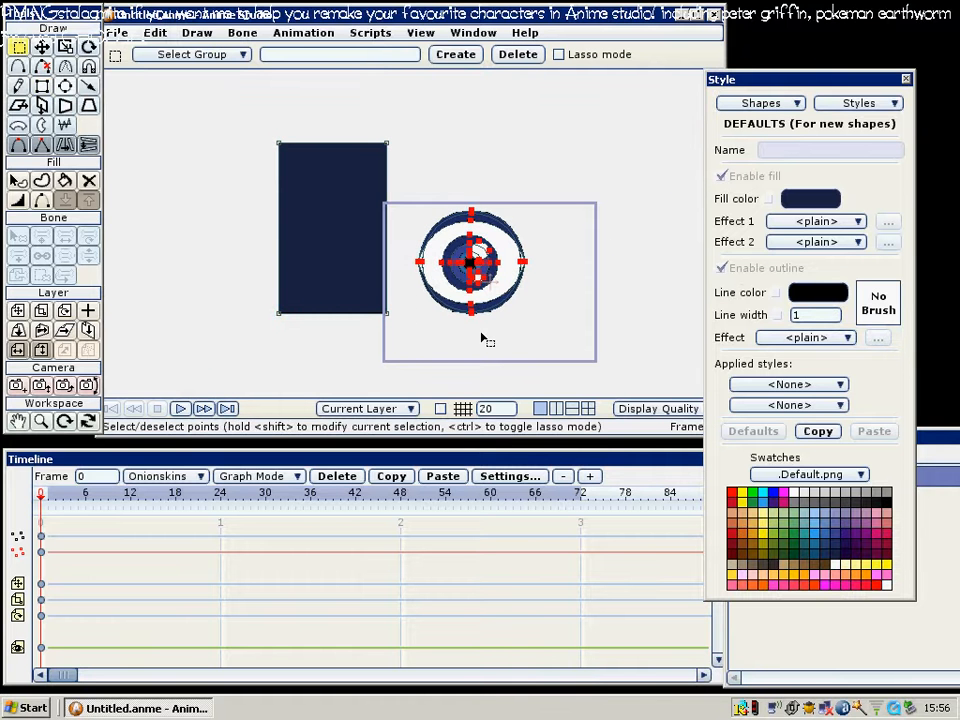
key(Delete)
key(ctrl+z)
scroll(503, 315, up, 2)
drag(576, 303, 372, 295)
scroll(430, 287, up, 2)
scroll(414, 223, down, 3)
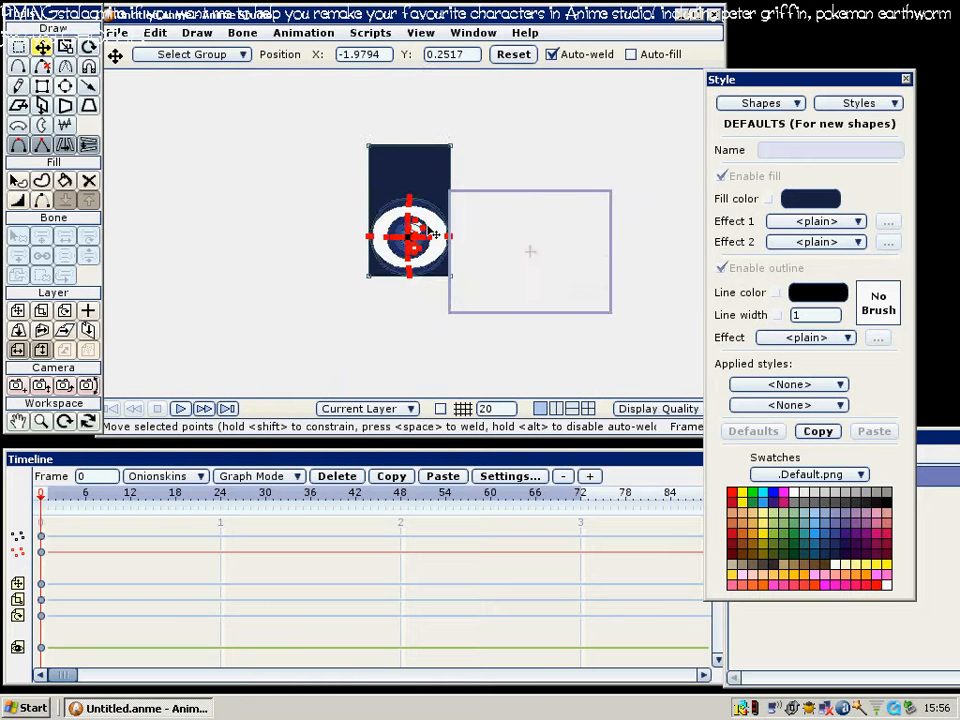
Increase the curvature of all four navy rectangle points to round its sides
key(g)
key(c)
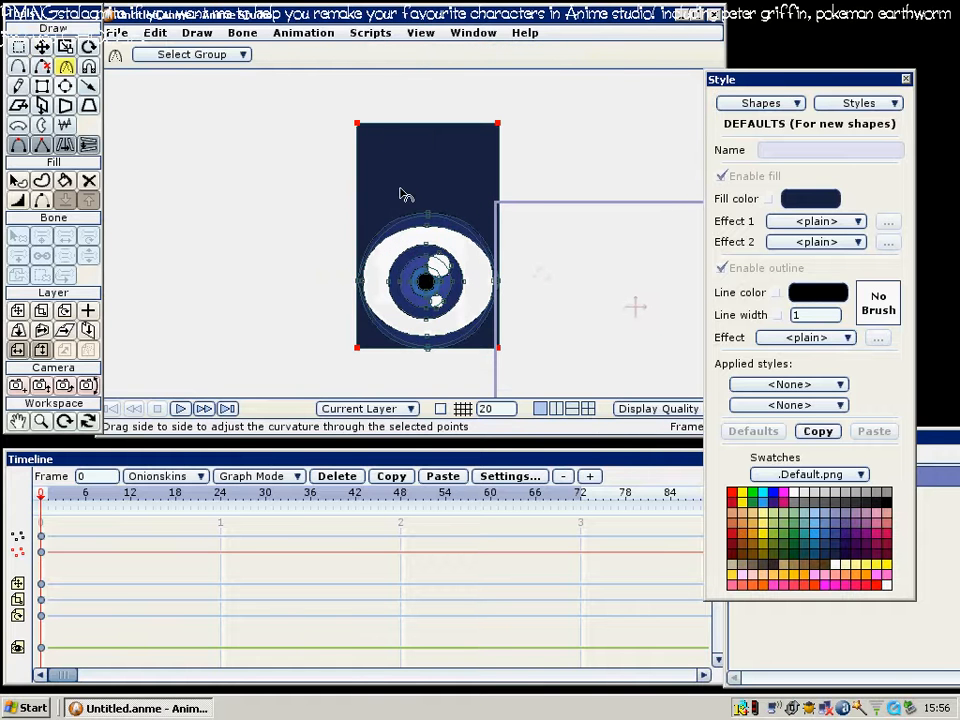
drag(397, 192, 537, 184)
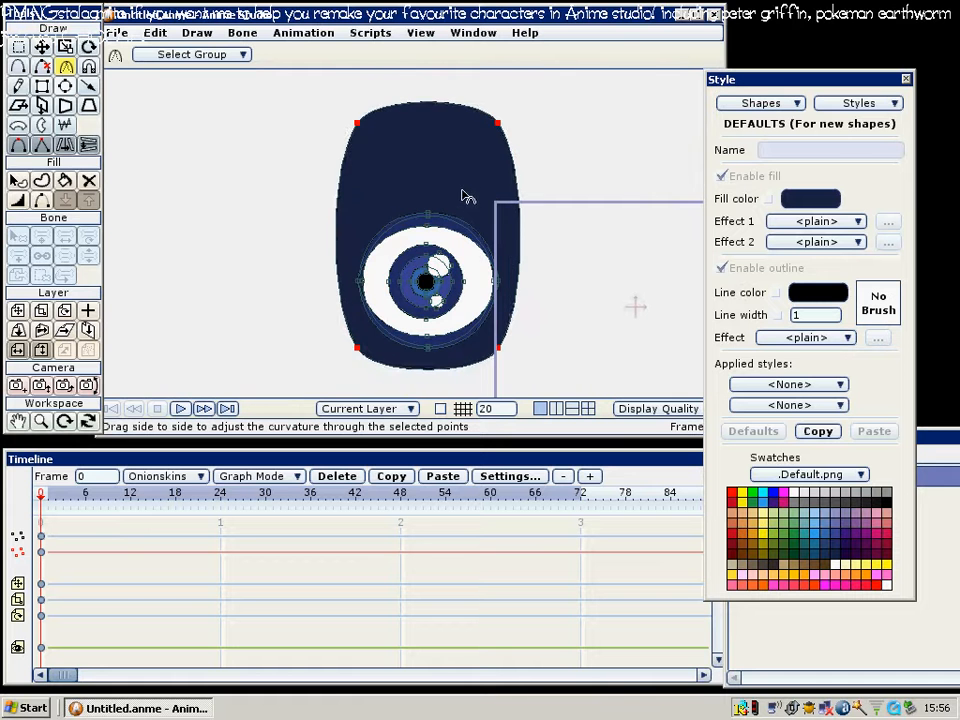
drag(470, 206, 459, 190)
scroll(459, 190, up, 2)
Add a middle point to the navy shape's bottom edge and raise both lower corners beside the eye's corners, to about Y 0.25
drag(519, 350, 523, 309)
key(a)
drag(424, 367, 424, 381)
key(c)
key(t)
drag(521, 338, 537, 247)
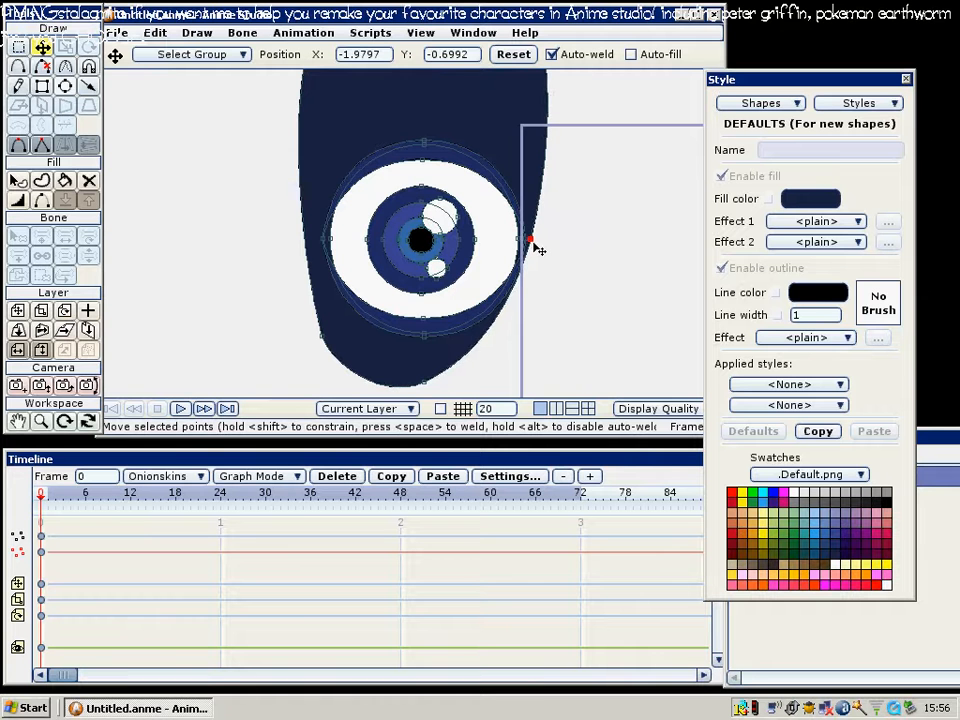
drag(434, 393, 437, 354)
drag(330, 340, 317, 241)
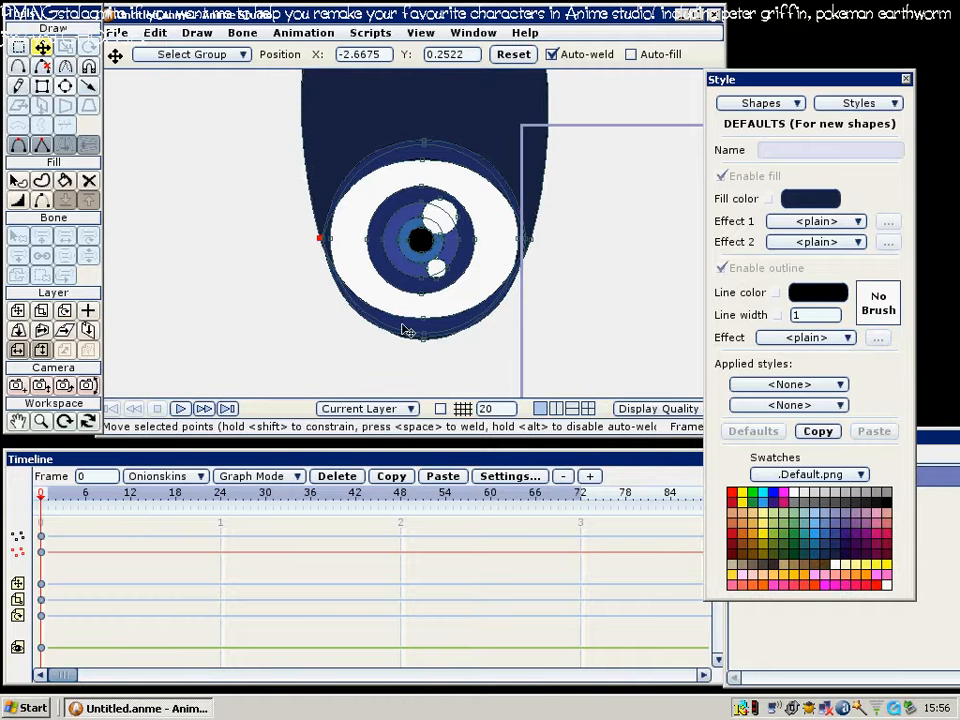
Increase the curvature of the navy shape's bottom point and adjust its position so the curve follows the eye's lower edge
scroll(409, 349, up, 2)
key(c)
drag(323, 333, 421, 328)
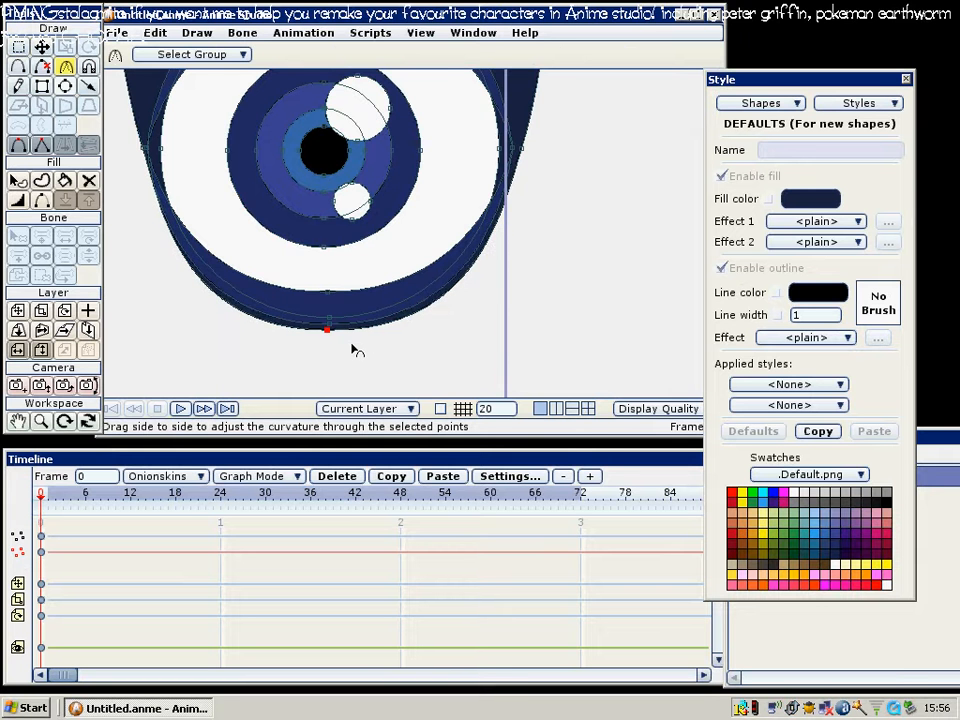
key(t)
drag(352, 346, 351, 339)
drag(486, 222, 520, 308)
click(552, 236)
scroll(392, 253, down, 5)
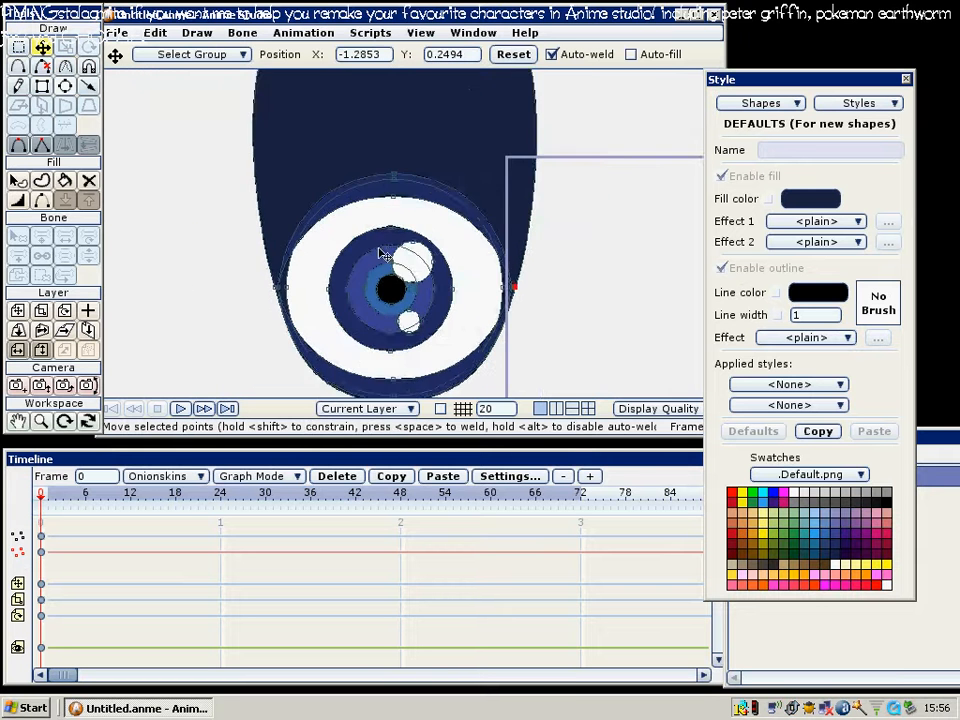
Lower the navy shape's upper right corner to about X -1.47, Y 1.50, and add a point midway along its top edge
drag(478, 147, 462, 165)
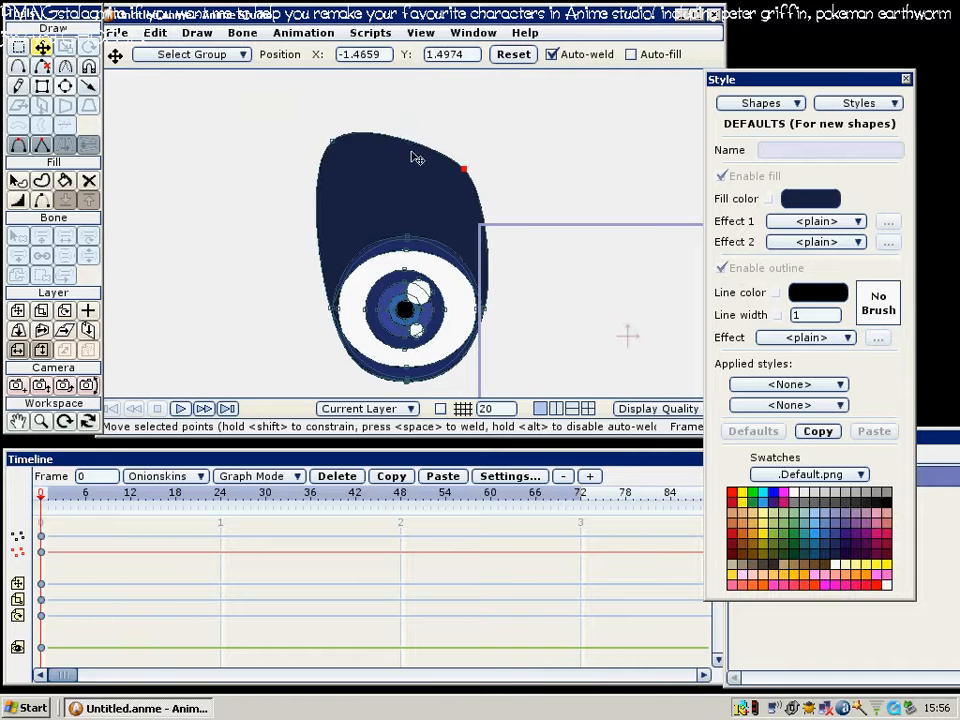
key(a)
click(406, 138)
drag(406, 138, 398, 151)
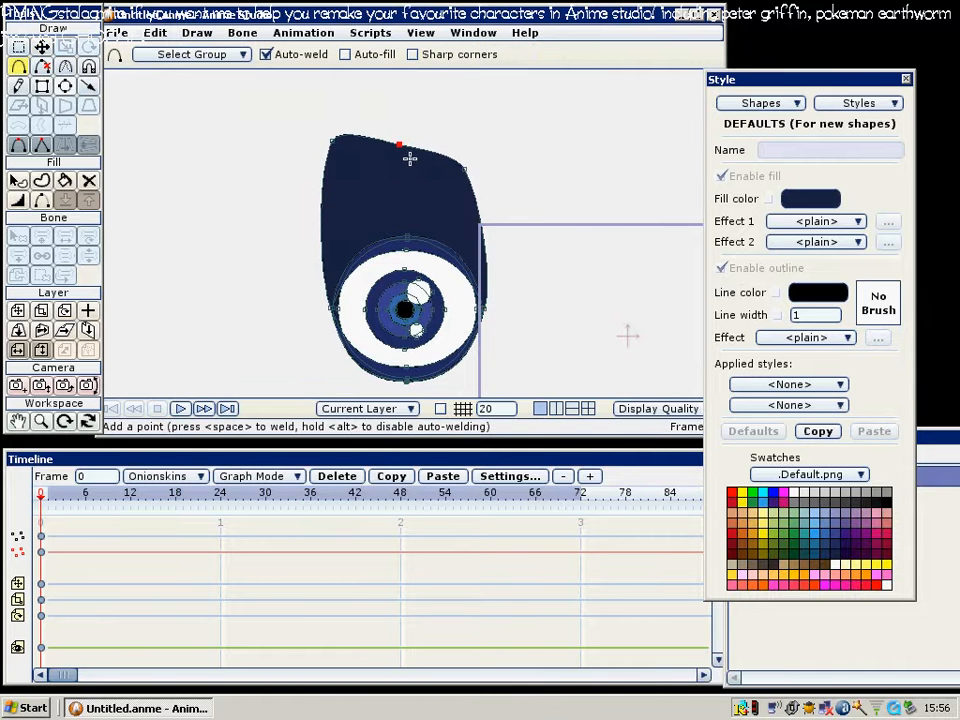
Set the line width to 0 on all points of the drawing
key(ctrl+a)
key(w)
drag(441, 217, 272, 246)
drag(374, 224, 397, 281)
scroll(407, 273, up, 3)
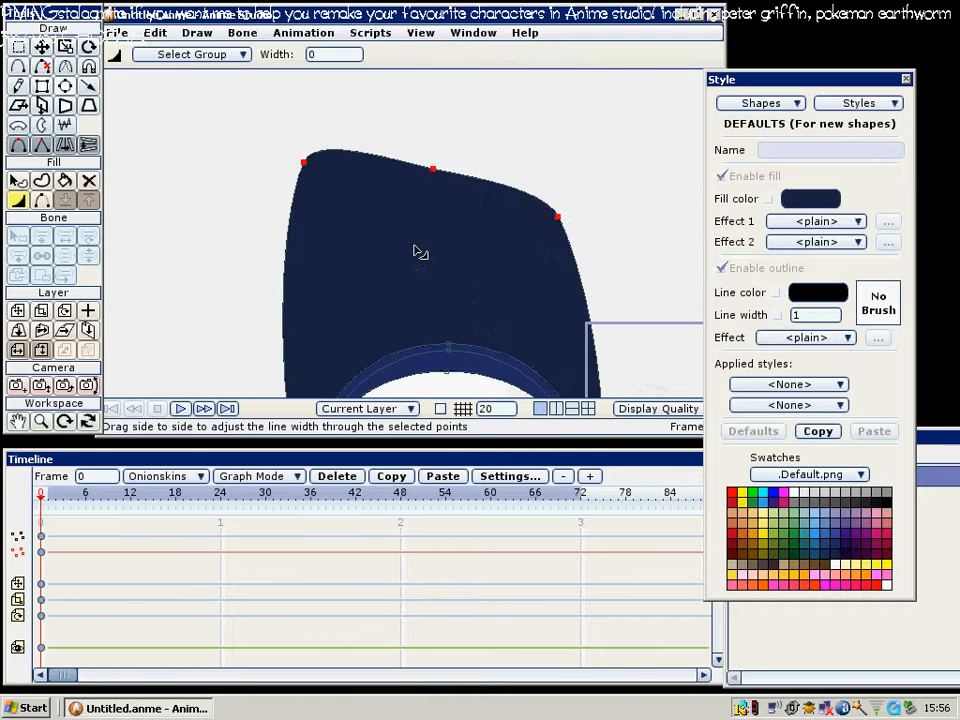
Widen the line at the navy shape's top middle point into a tapered black stroke and sharpen the upper left corner
key(g)
key(w)
drag(484, 176, 388, 190)
key(c)
drag(321, 167, 240, 166)
scroll(350, 236, up, 2)
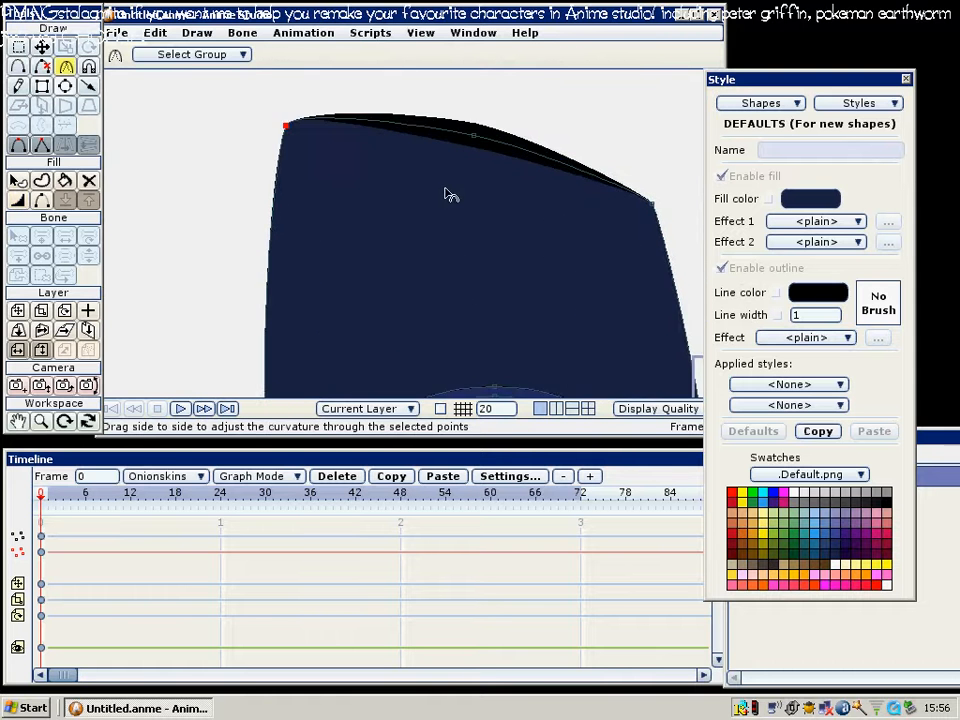
scroll(452, 200, down, 4)
Move the navy shape's three top points down to about Y 1.24 to shorten the shape above the eye
key(g)
drag(344, 175, 448, 236)
key(t)
scroll(452, 260, up, 3)
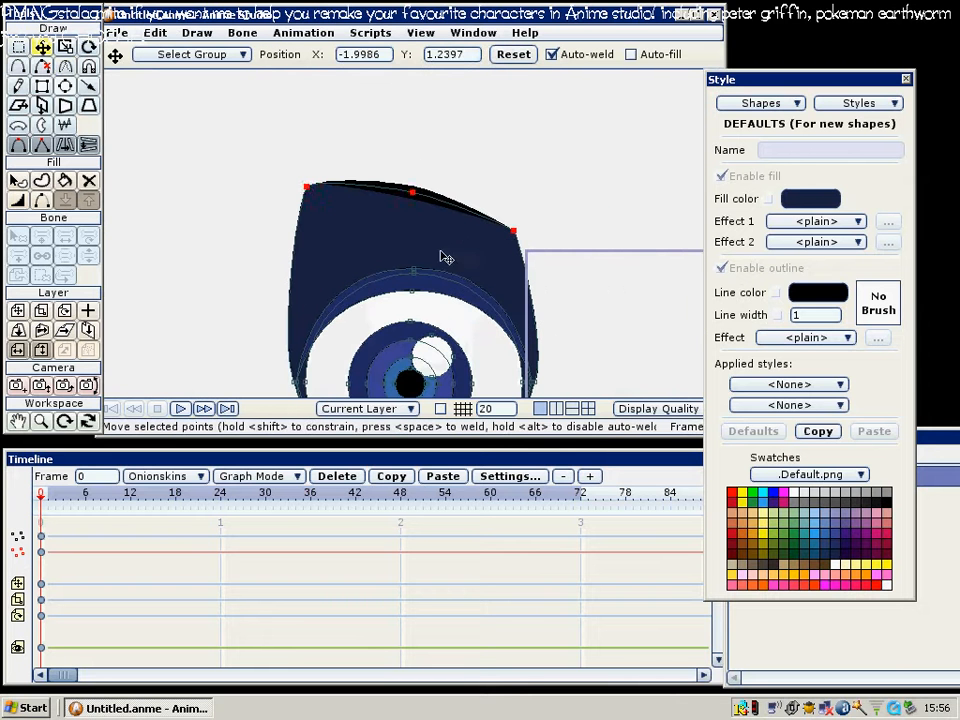
Draw a three-point curved line above the navy shape and set the line width at its middle point to about 7.19
key(a)
drag(295, 102, 323, 117)
drag(396, 100, 458, 128)
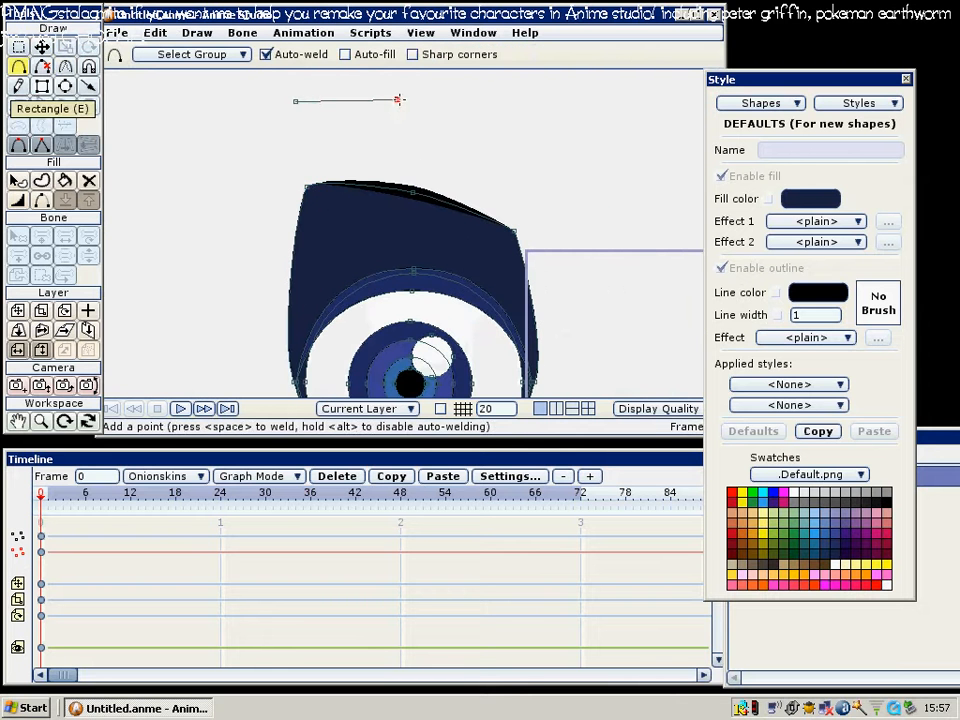
key(g)
key(u)
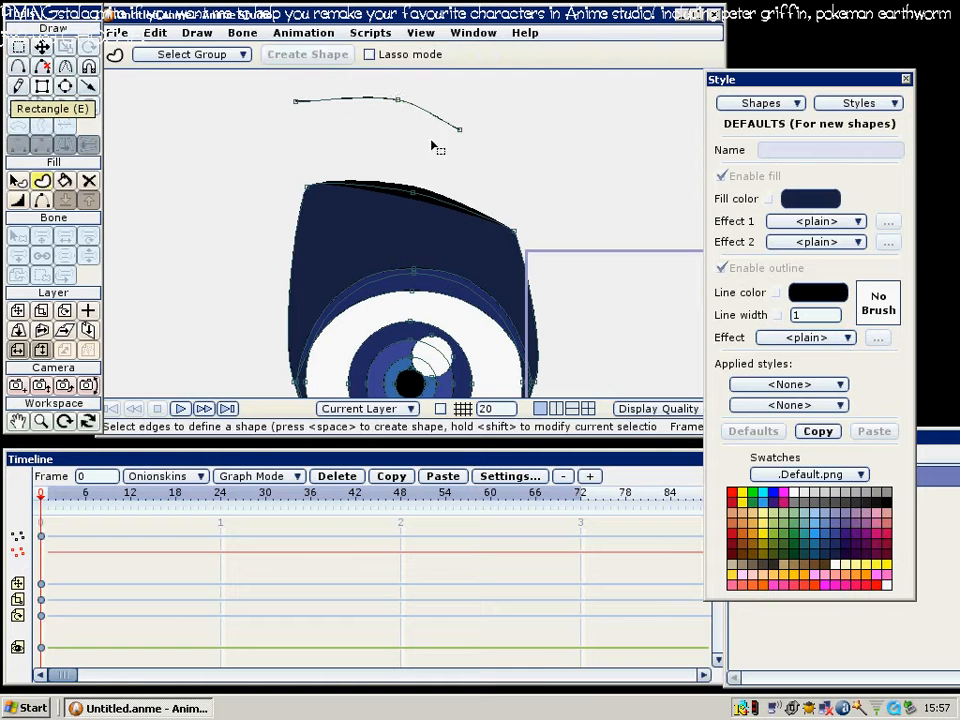
key(w)
drag(401, 101, 515, 115)
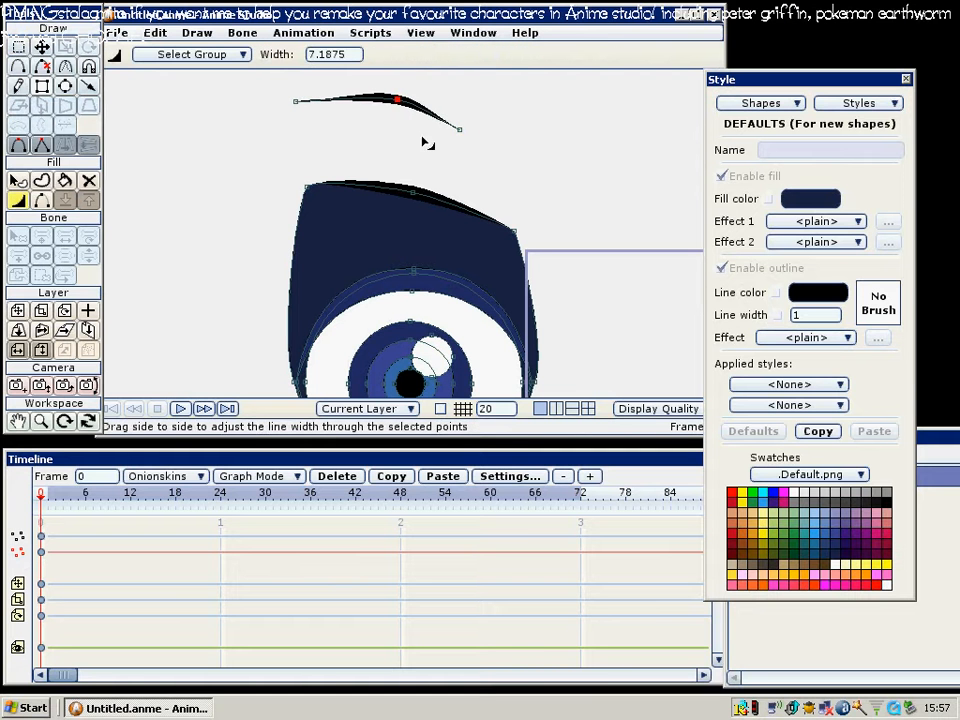
Hide the right-hand segment of the sample line above the navy shape and delete the line
key(h)
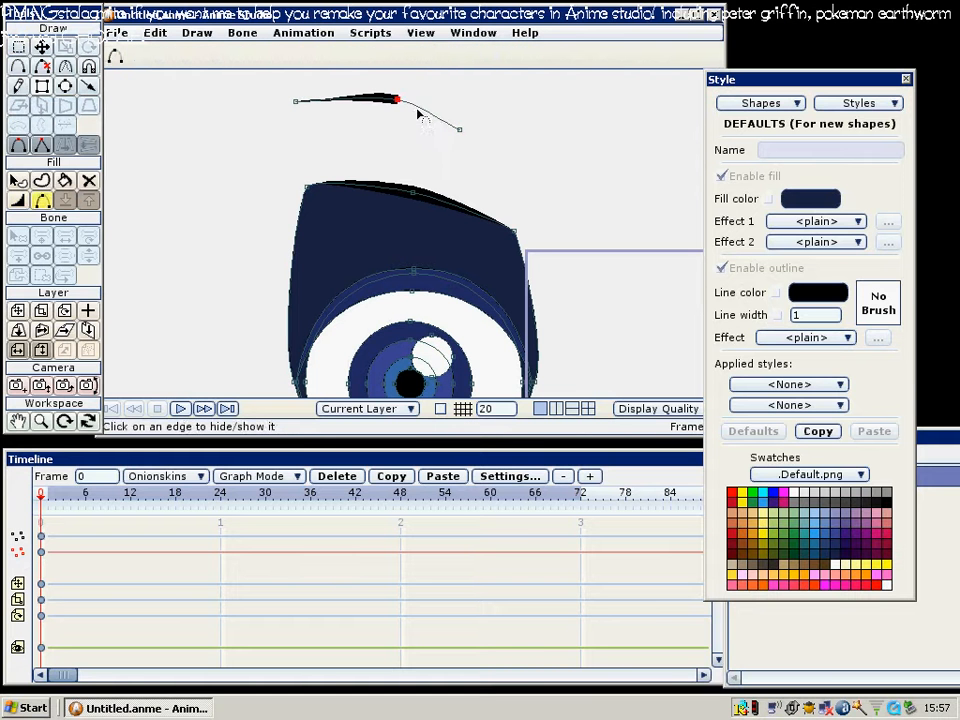
key(g)
key(Delete)
scroll(412, 160, down, 3)
scroll(398, 178, up, 3)
scroll(389, 165, down, 5)
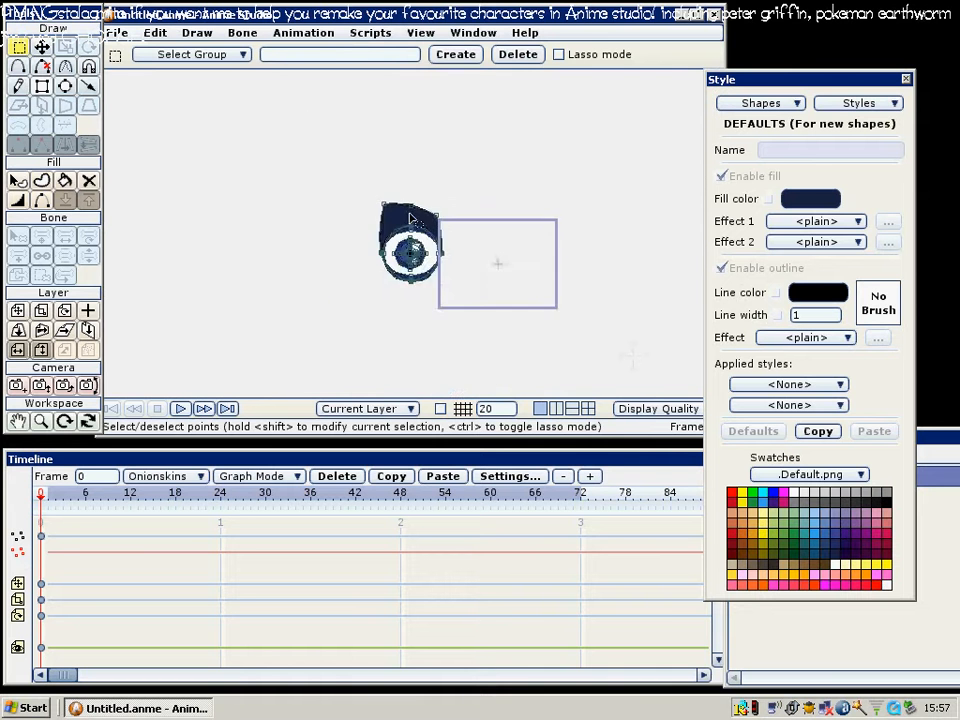
Centre the whole eye in the camera frame, zoom the camera to about 67.19 and render a preview
drag(348, 187, 451, 285)
key(t)
drag(378, 243, 419, 255)
drag(419, 255, 373, 258)
key(5)
key(ctrl+r)
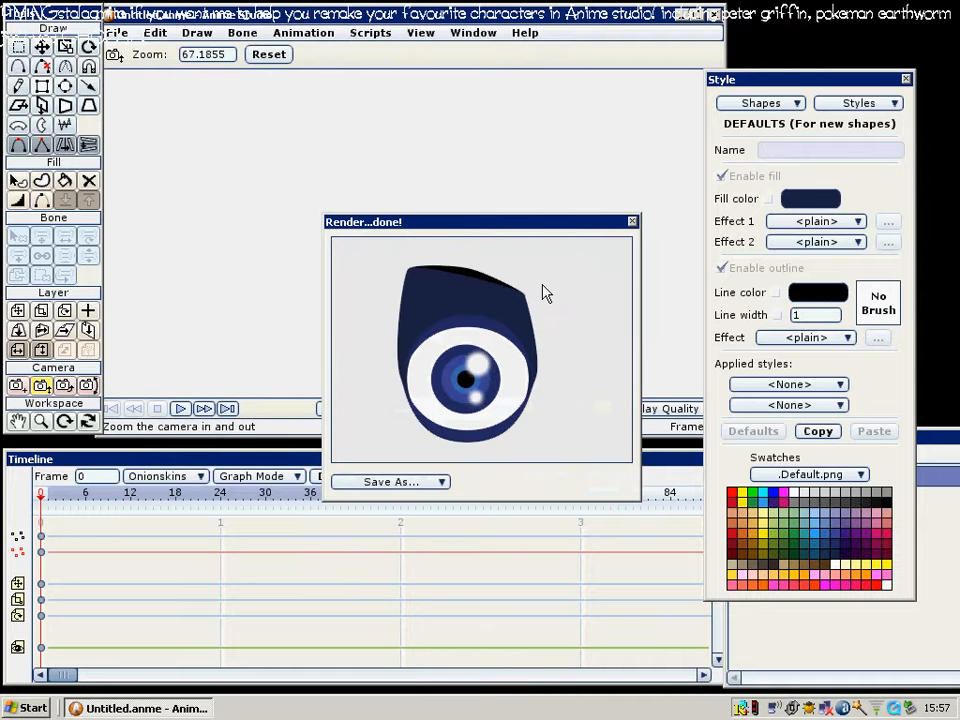
click(632, 222)
Move the navy shape's bottom point slightly down and adjust the curvature at its bottom and left points
scroll(519, 266, up, 5)
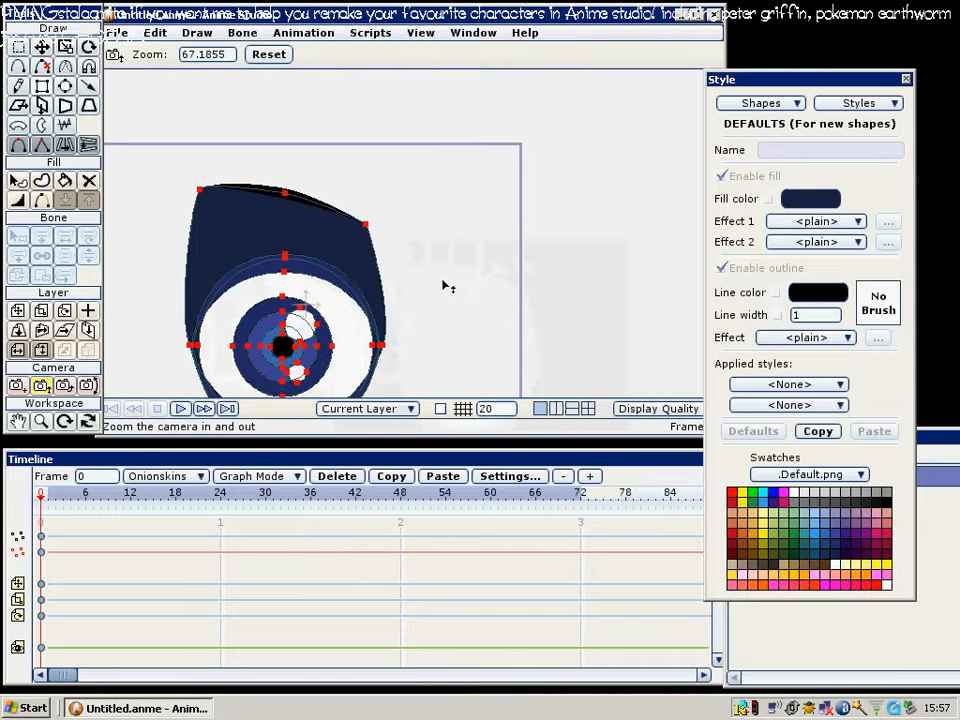
scroll(447, 287, up, 4)
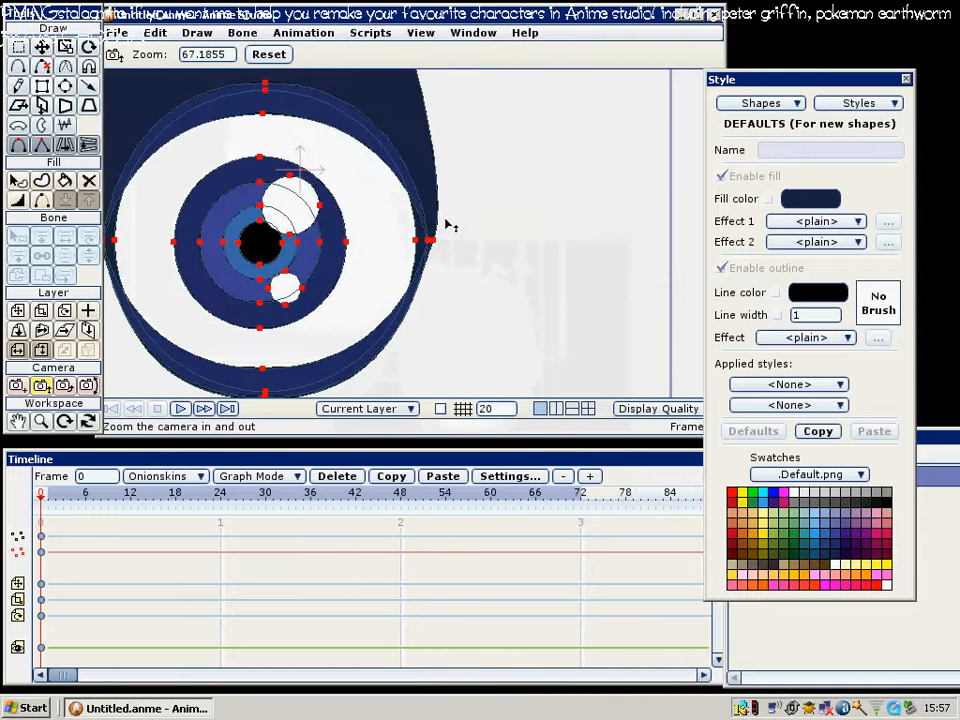
scroll(416, 296, down, 2)
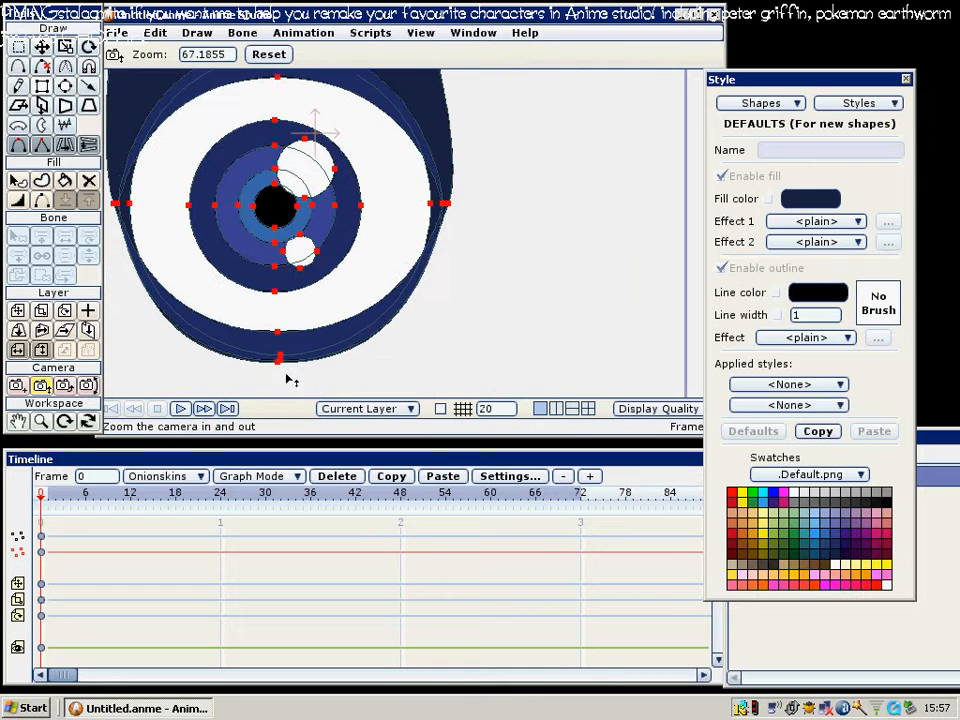
key(g)
click(281, 366)
key(t)
drag(281, 366, 282, 371)
key(c)
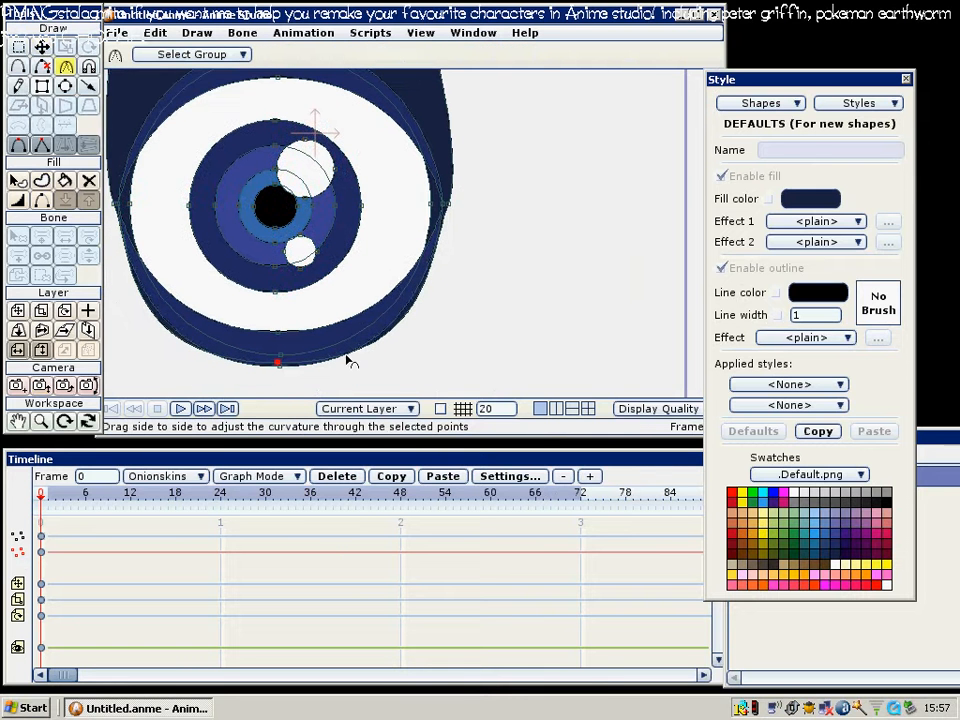
drag(272, 208, 355, 222)
drag(167, 222, 133, 222)
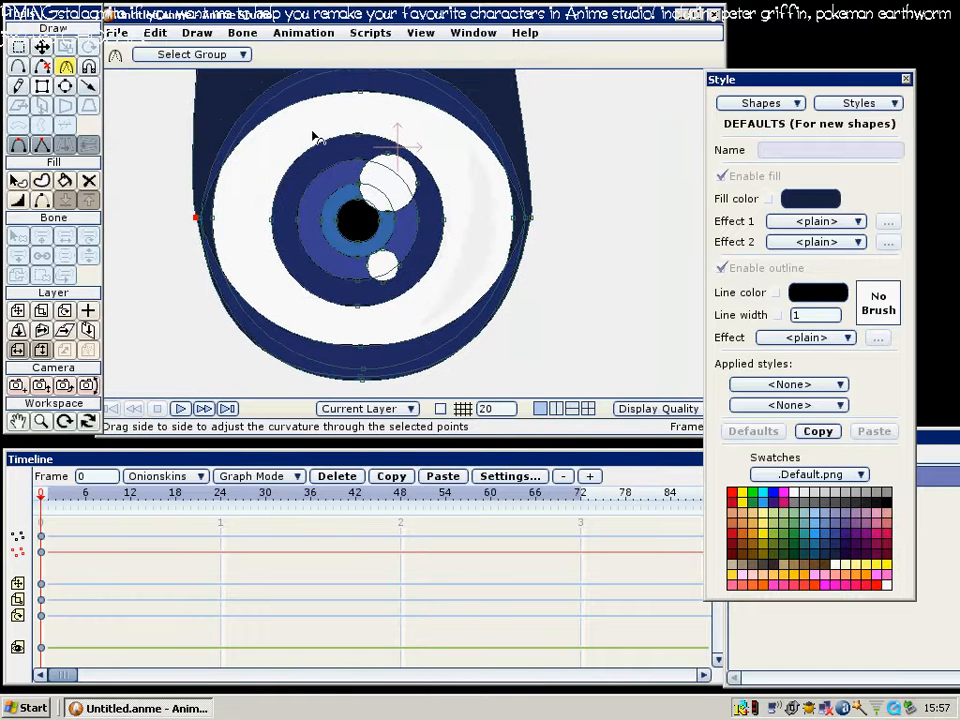
Duplicate the whole eye with its navy shape and flip the copy horizontally to make the second eye
drag(329, 141, 375, 266)
scroll(370, 255, down, 3)
scroll(377, 193, up, 3)
scroll(377, 193, down, 3)
key(g)
drag(301, 175, 519, 382)
drag(490, 288, 252, 270)
key(ctrl+v)
click(64, 145)
drag(318, 268, 414, 240)
Scale the mirrored eye down slightly and place it to the left of the original eye
scroll(405, 280, up, 2)
scroll(410, 284, up, 1)
key(s)
drag(410, 356, 390, 338)
key(t)
drag(327, 311, 387, 309)
Centre both eyes together in the camera frame and render a preview
scroll(400, 290, down, 3)
key(g)
drag(275, 162, 495, 298)
key(t)
drag(450, 249, 467, 250)
key(ctrl+r)
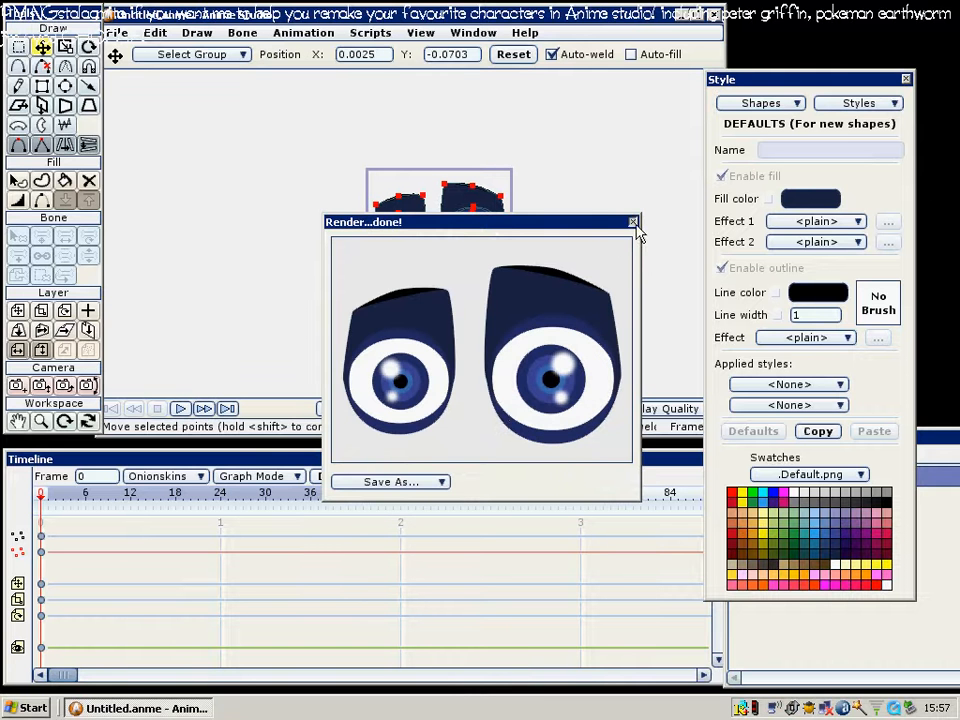
click(634, 223)
Move the smaller eye's two white highlights to the right side of its pupil, matching the larger eye
scroll(529, 255, up, 4)
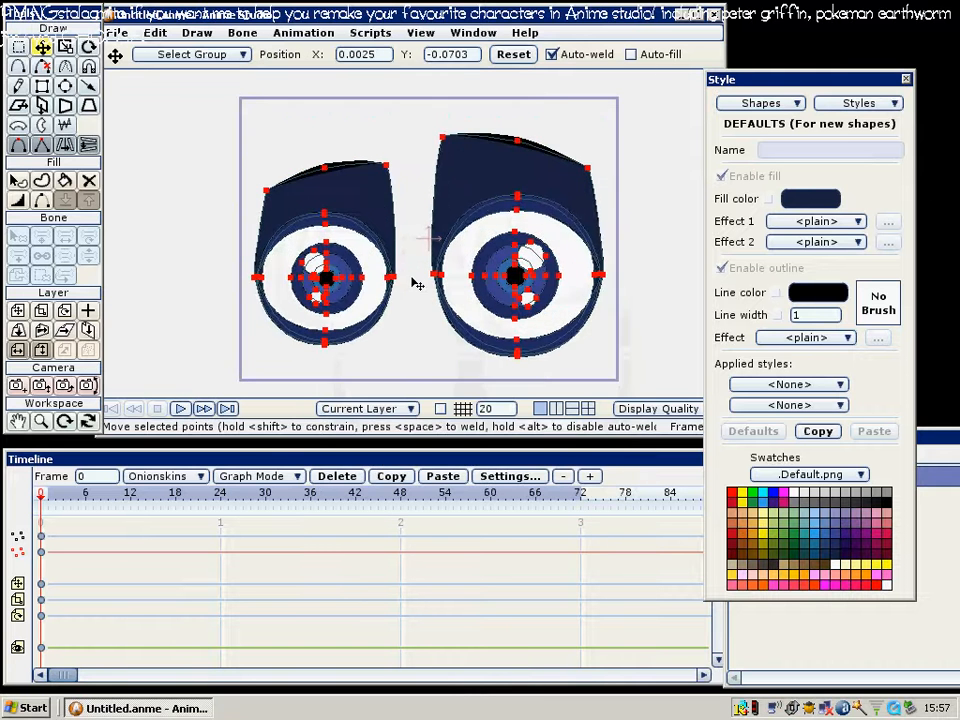
scroll(413, 278, up, 3)
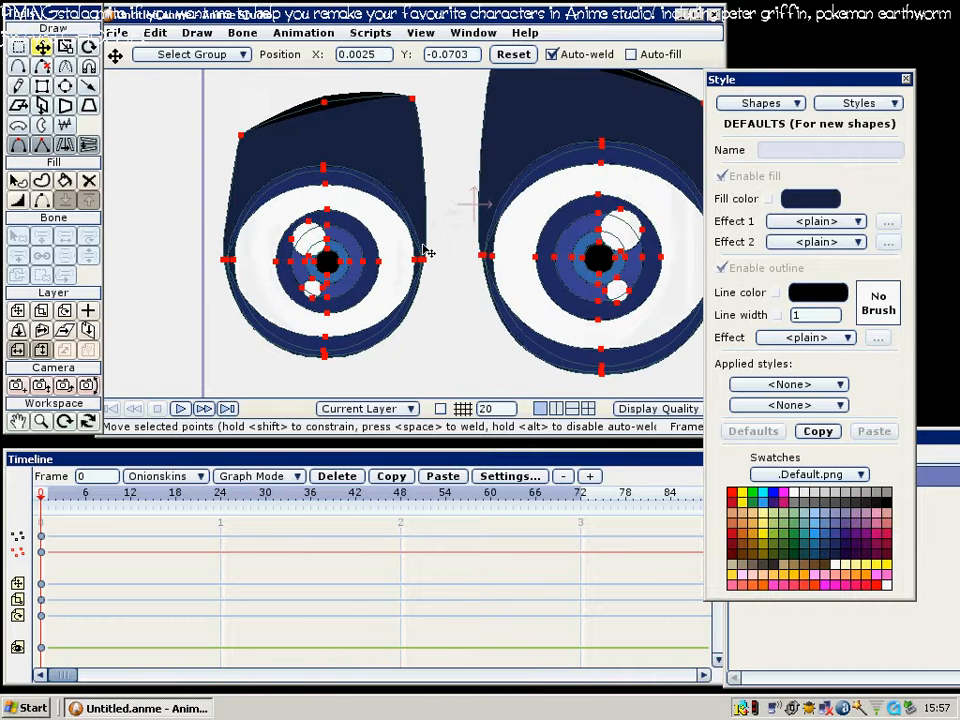
key(g)
click(316, 244)
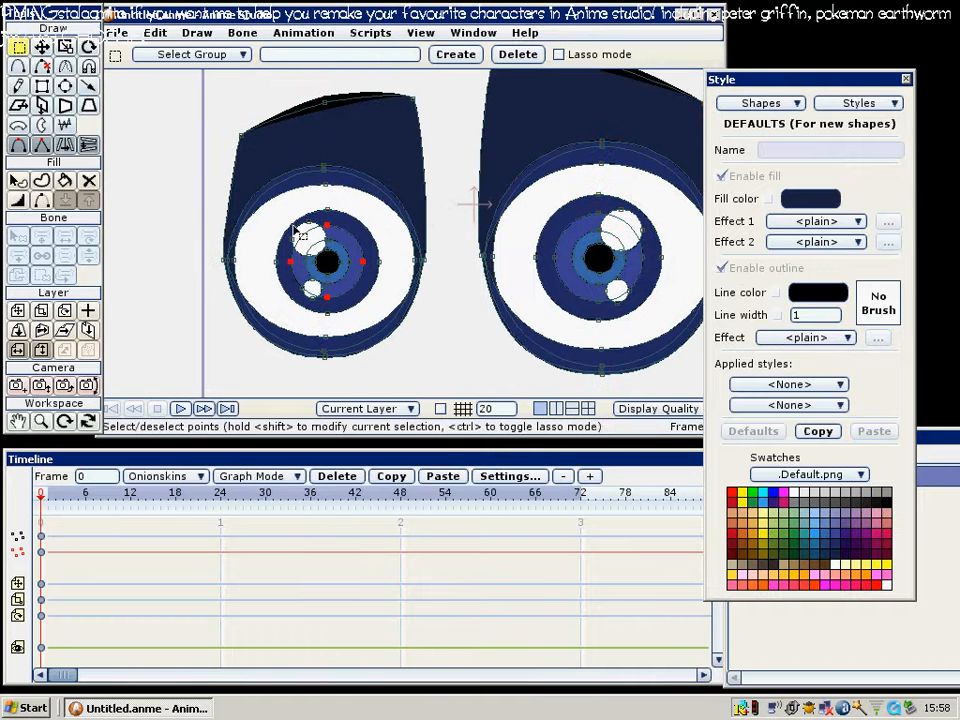
click(299, 232)
drag(319, 298, 249, 272)
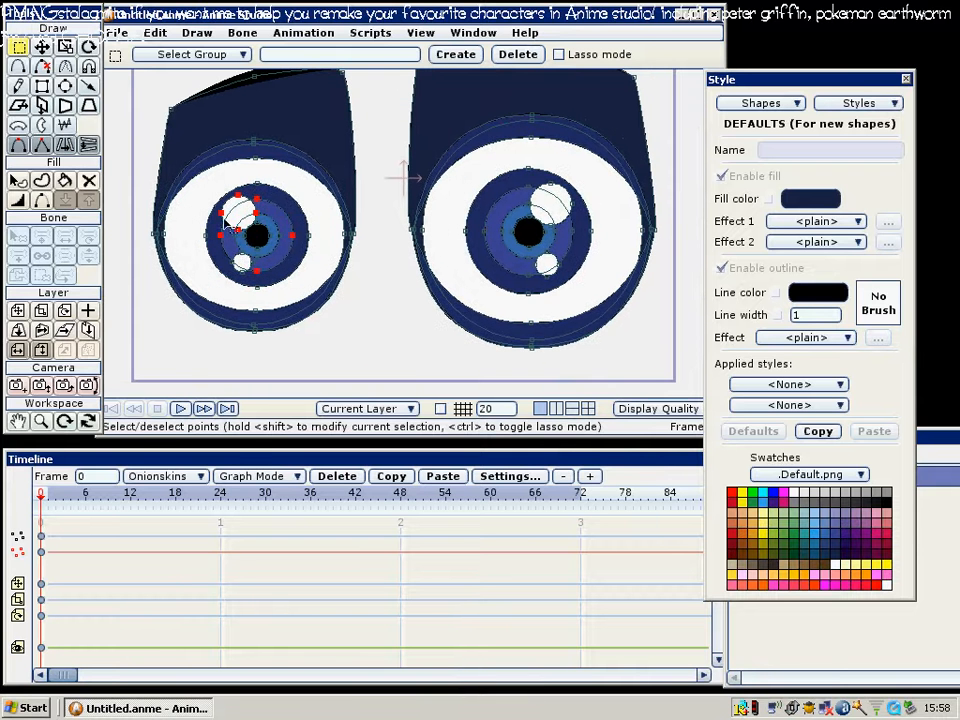
scroll(304, 225, up, 2)
drag(279, 232, 335, 236)
click(283, 219)
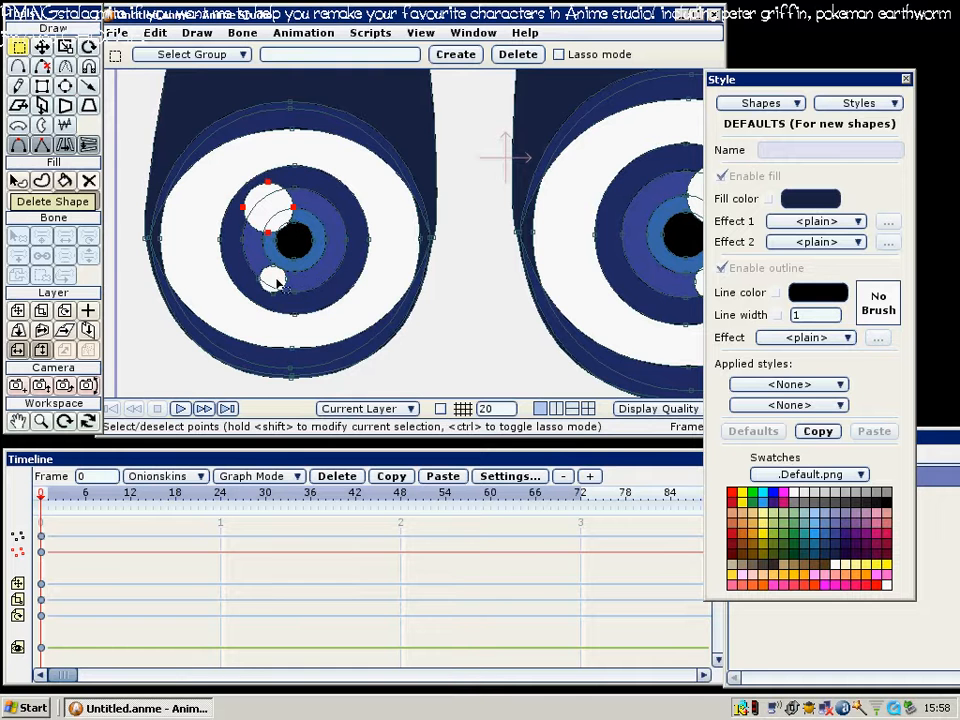
drag(283, 289, 252, 289)
key(t)
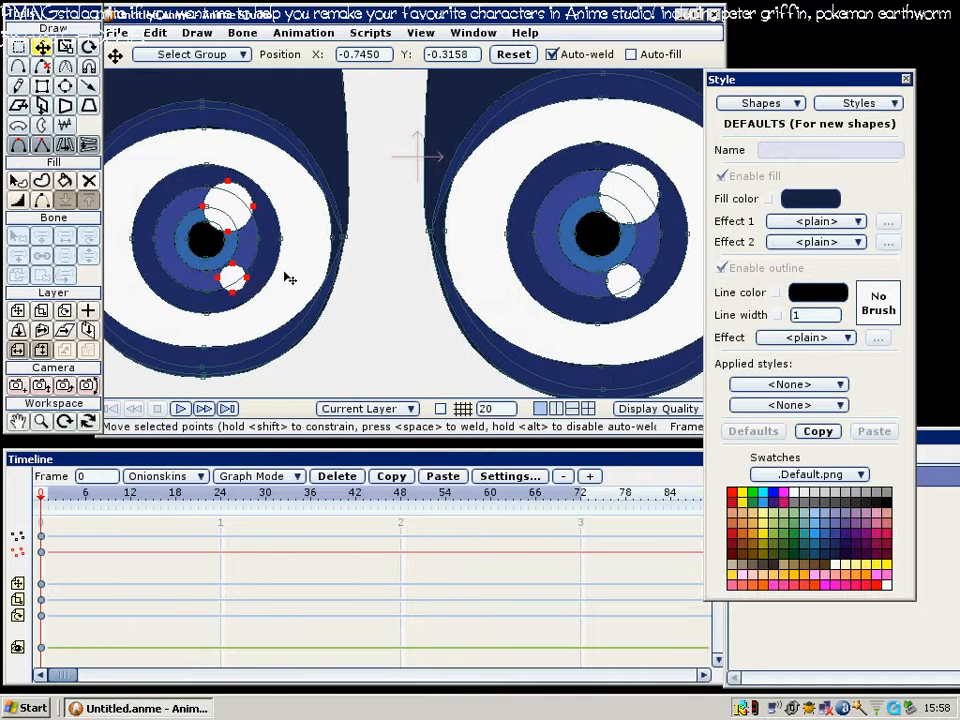
Render a preview of the eye pair to check the repositioned highlights
key(ctrl+r)
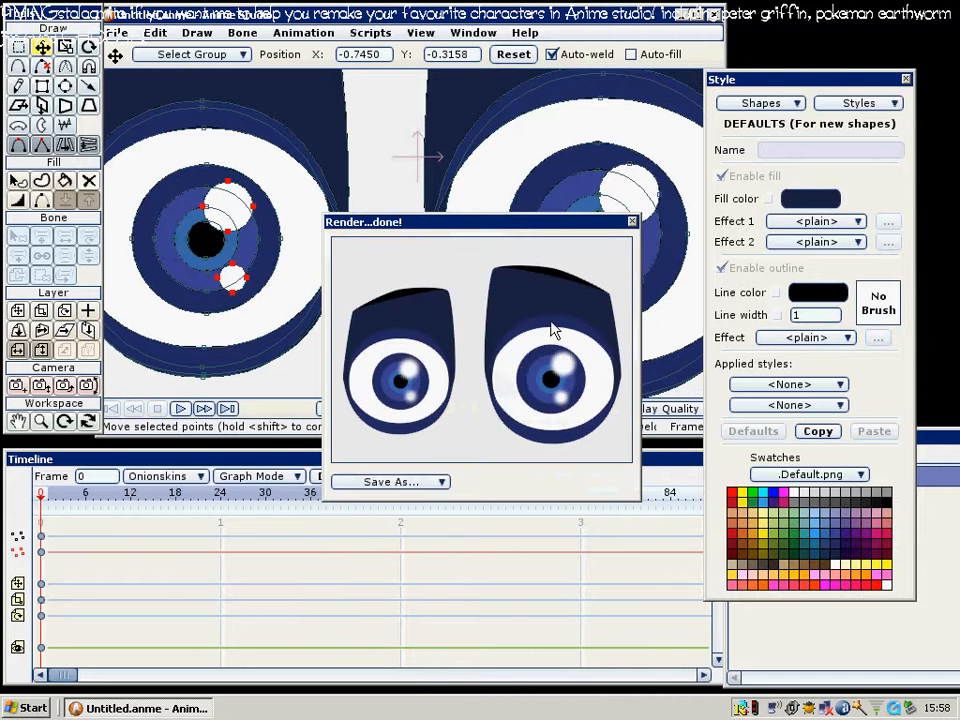
click(632, 221)
scroll(495, 280, down, 5)
scroll(495, 280, up, 4)
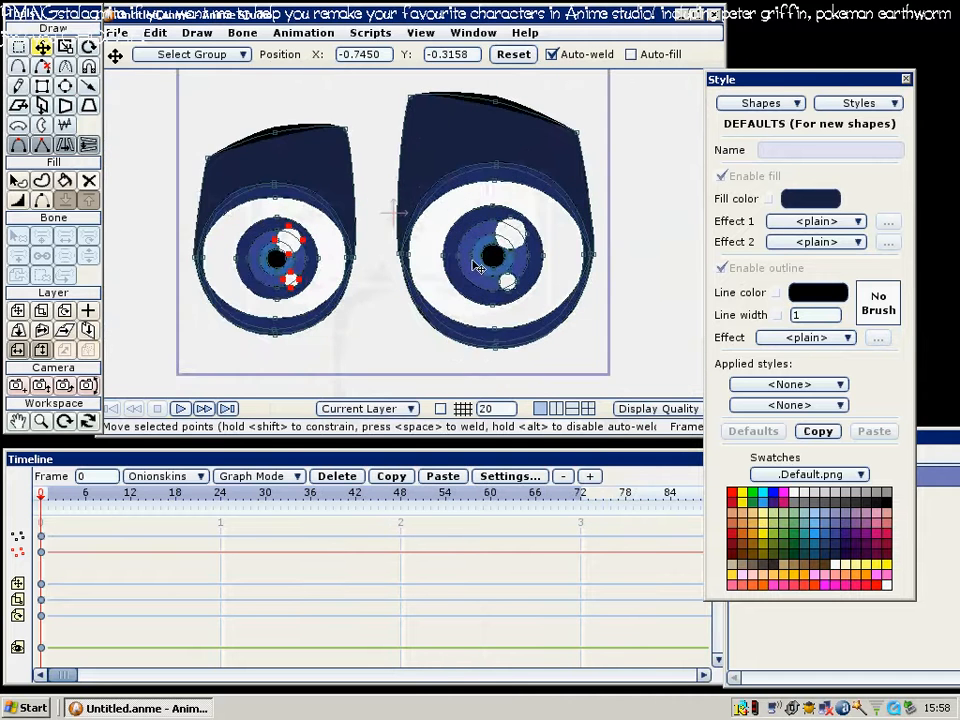
scroll(470, 270, down, 2)
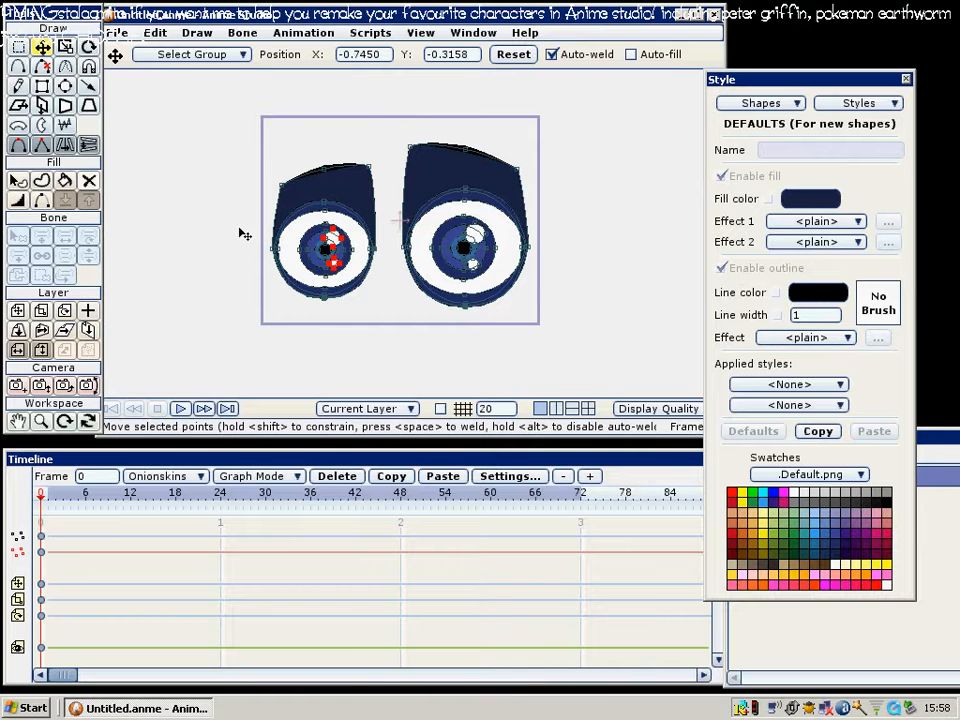